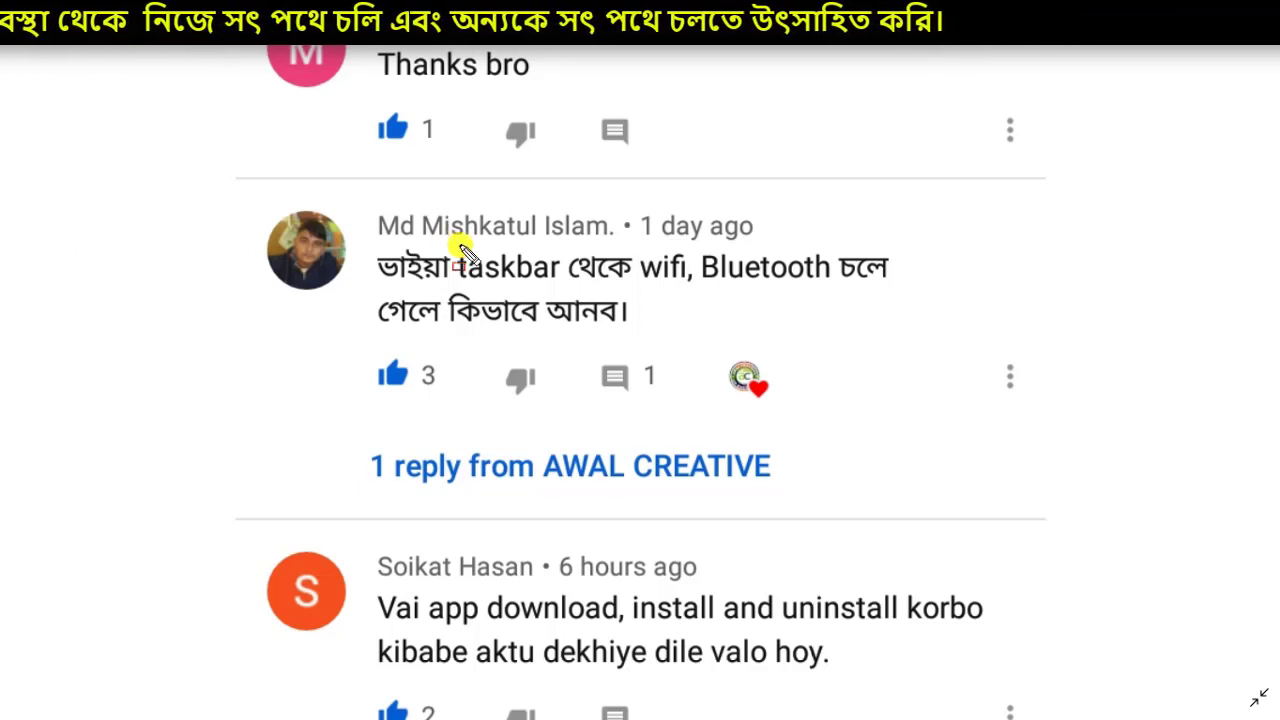
Step: Outline the word "taskbar" in the question comment with a red rectangle and close the comment image
{"action": "left_click_drag", "start_coordinate": [447, 252], "coordinate": [566, 290]}
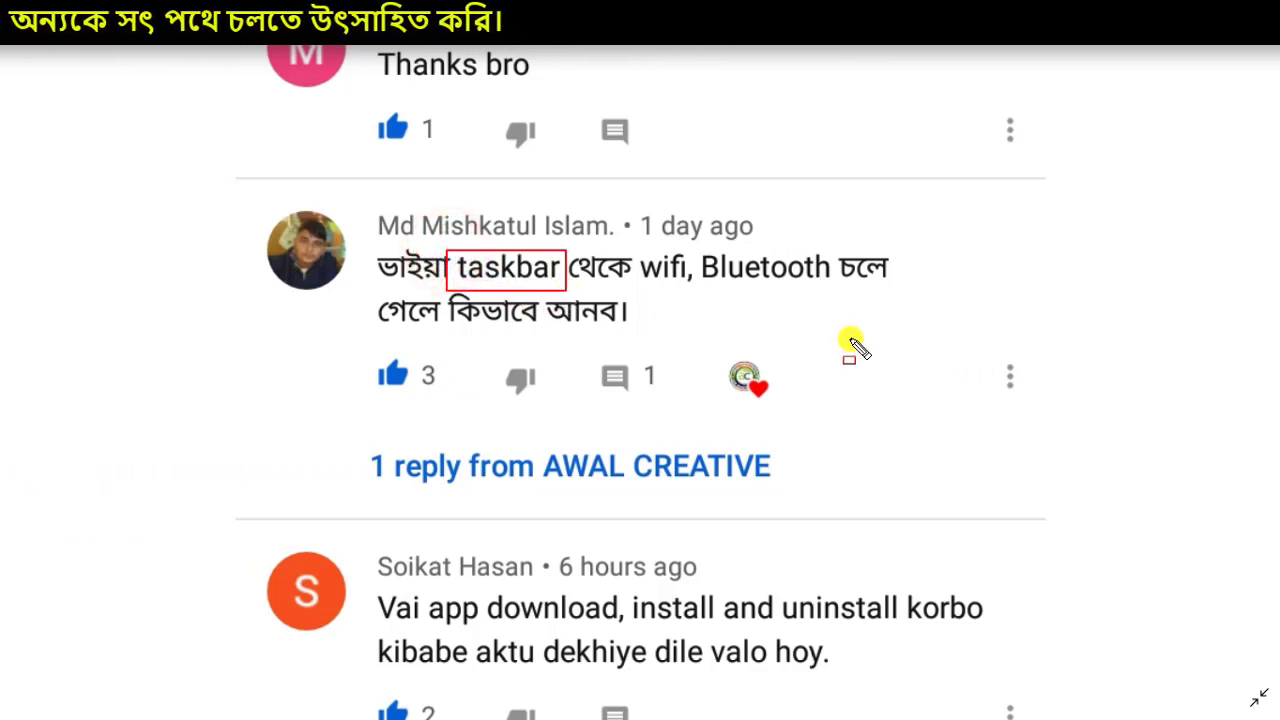
{"action": "left_click", "coordinate": [1254, 699]}
{"action": "key", "text": "alt+F4"}
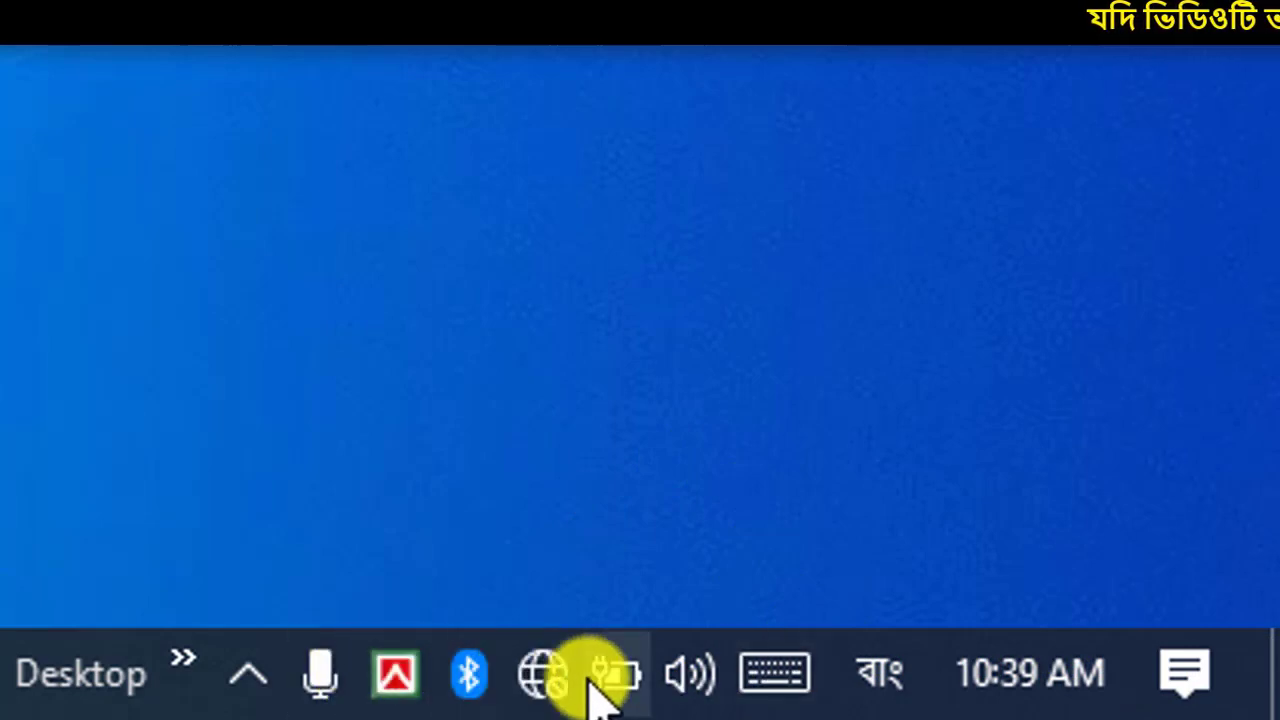
{"action": "mouse_move", "coordinate": [546, 696]}
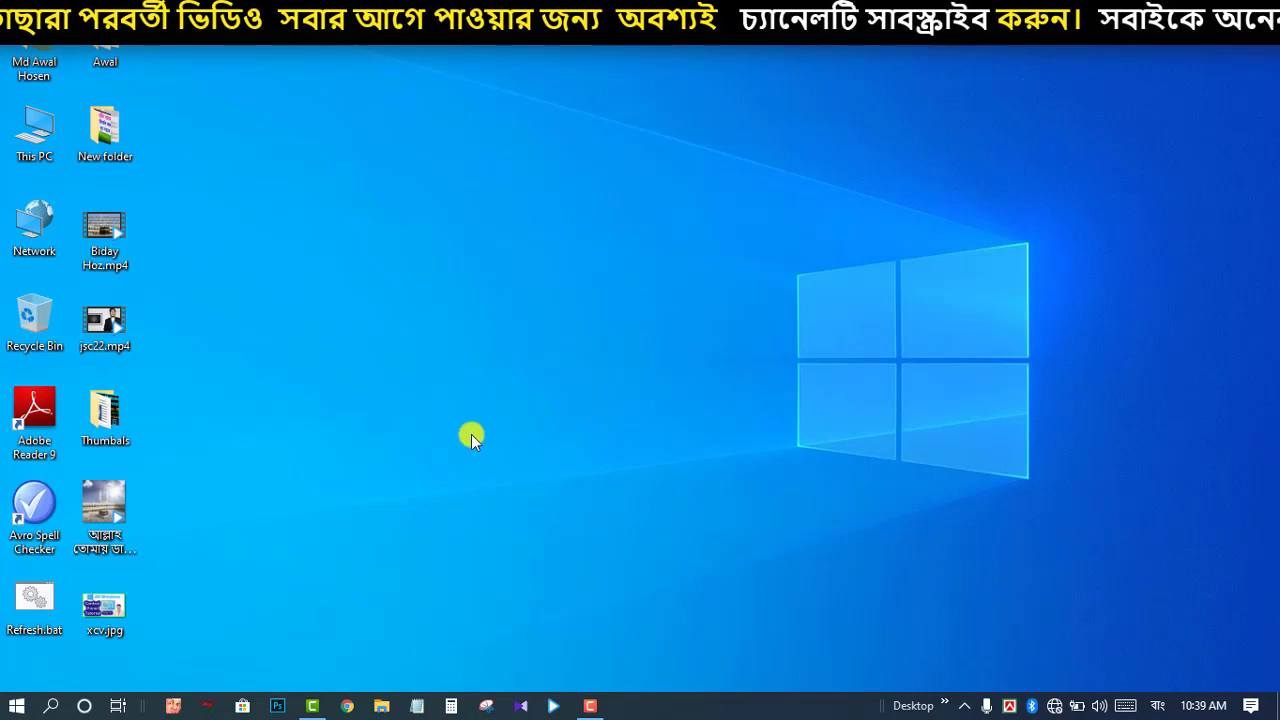
Step: Search Windows for "control panel" and open Control Panel
{"action": "left_click", "coordinate": [50, 706]}
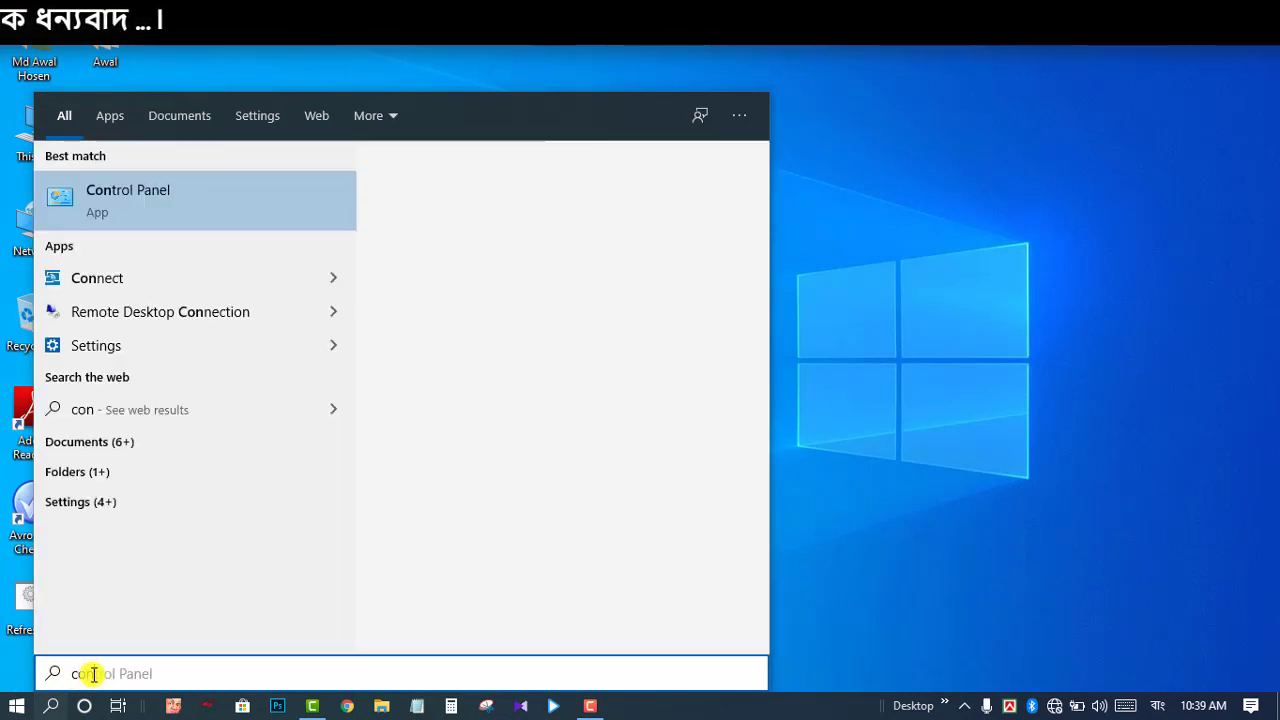
{"action": "type", "text": "contr"}
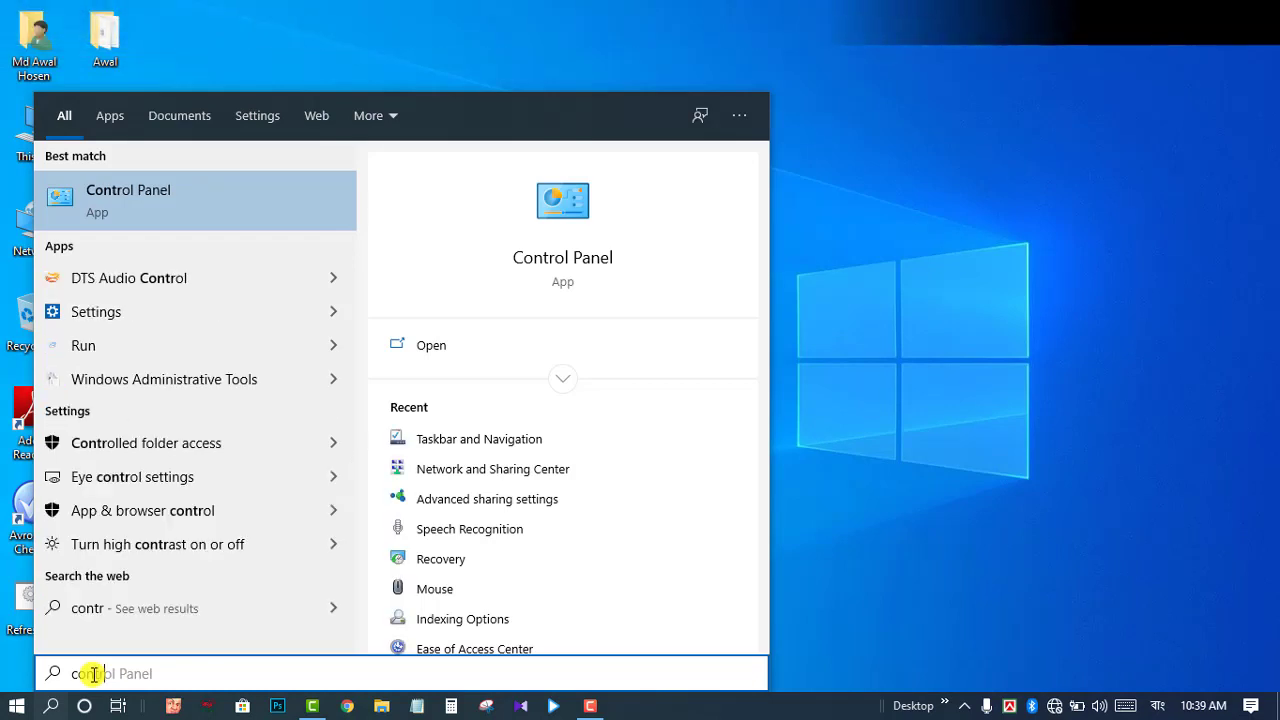
{"action": "type", "text": "ol panel"}
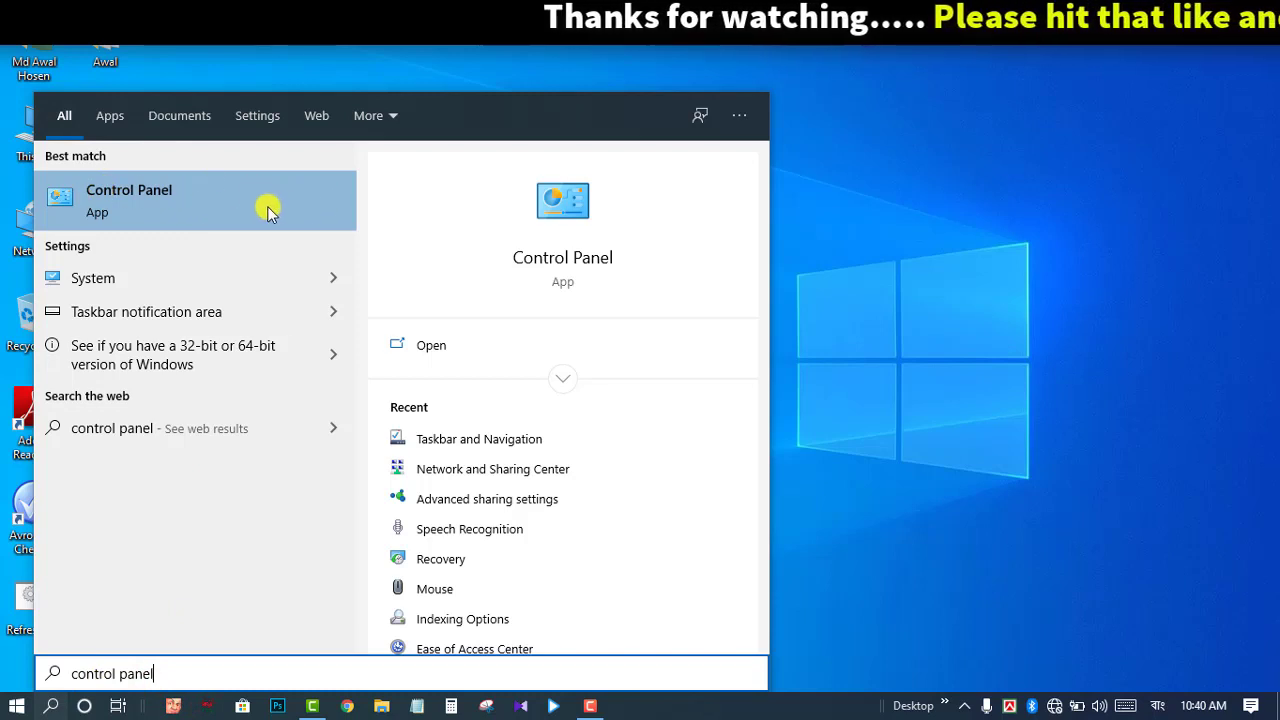
{"action": "left_click", "coordinate": [305, 209]}
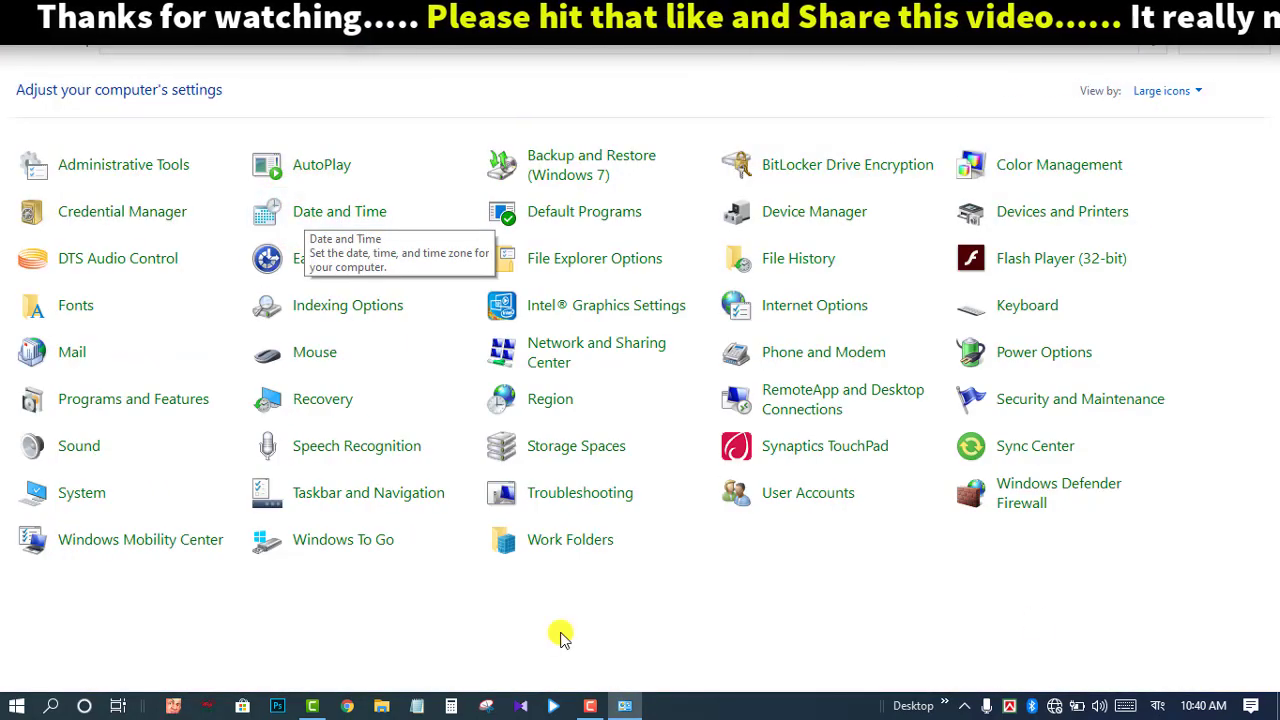
Step: Cycle the Control Panel view through Category, Large icons and Small icons, finishing on Large icons
{"action": "left_click", "coordinate": [1205, 93]}
{"action": "left_click", "coordinate": [1185, 114]}
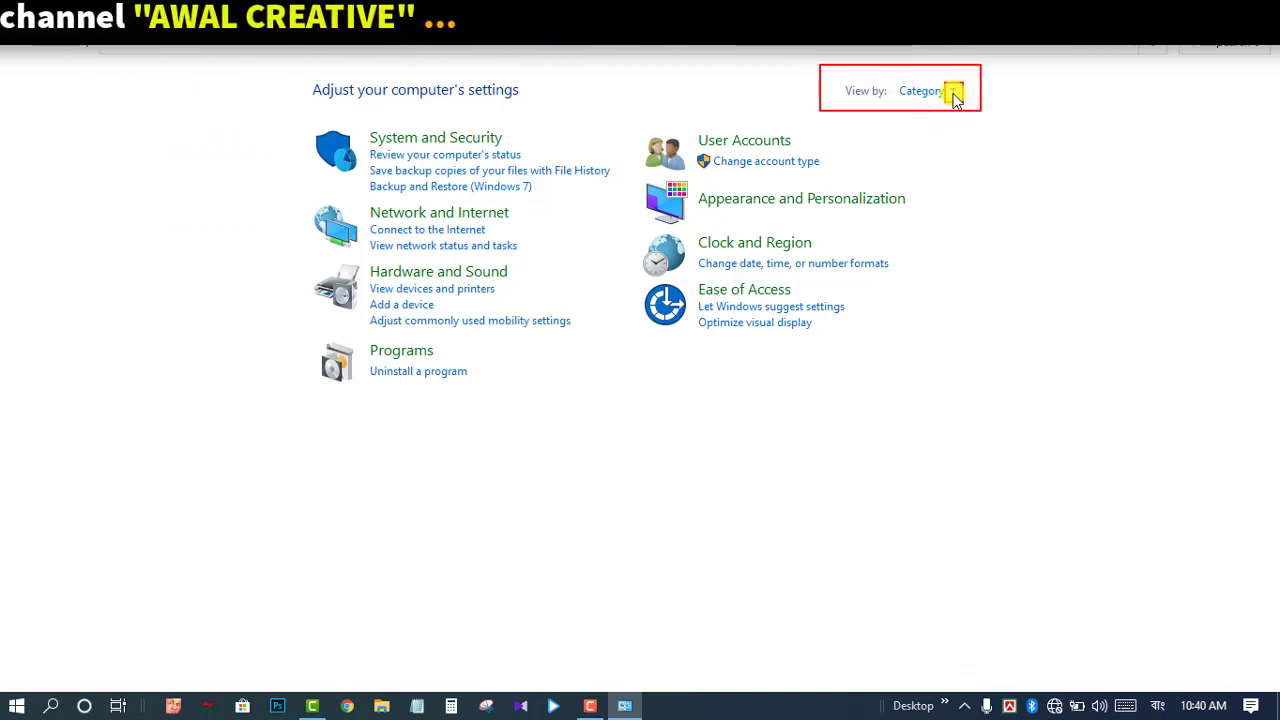
{"action": "left_click", "coordinate": [922, 91]}
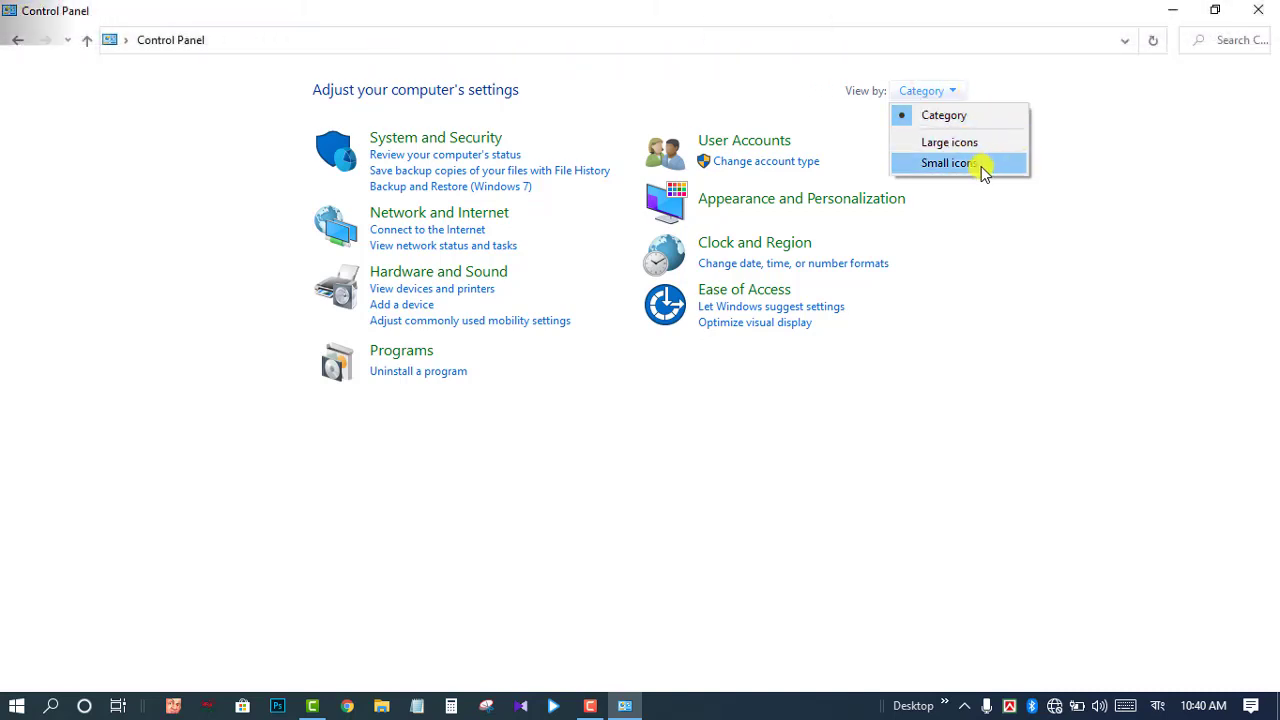
{"action": "left_click", "coordinate": [945, 140]}
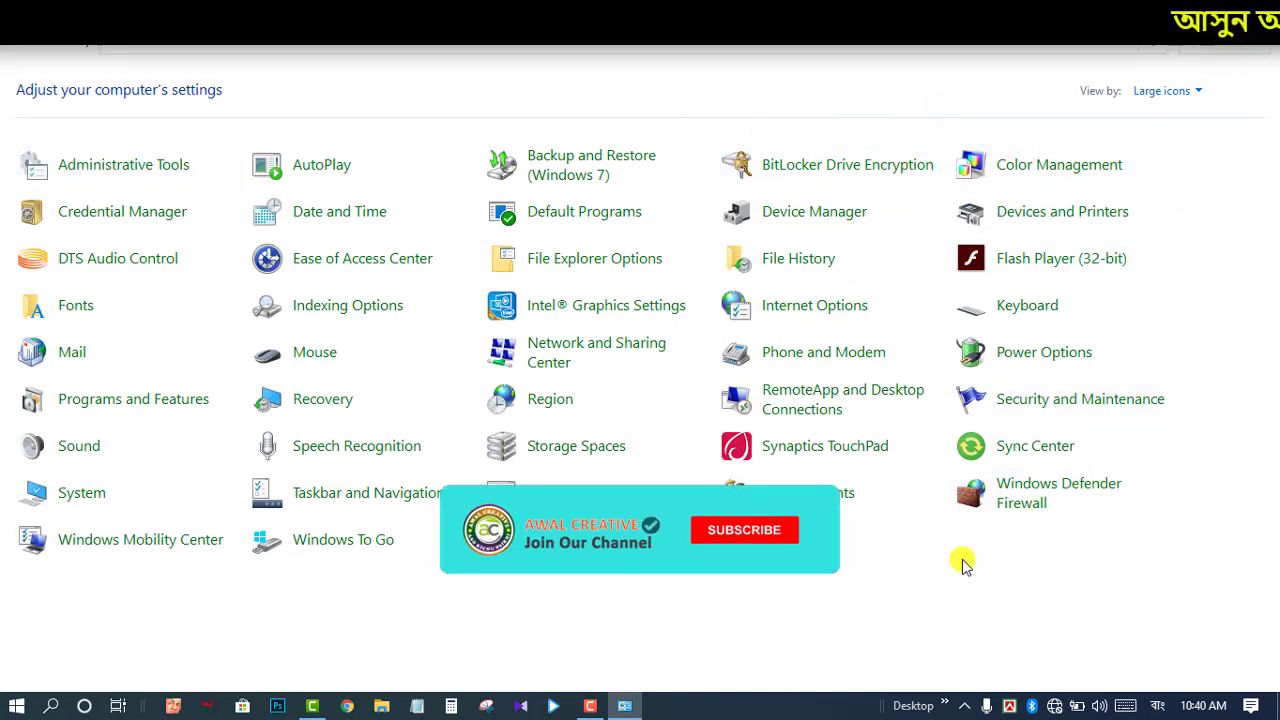
{"action": "left_click", "coordinate": [1200, 92]}
{"action": "left_click", "coordinate": [1199, 164]}
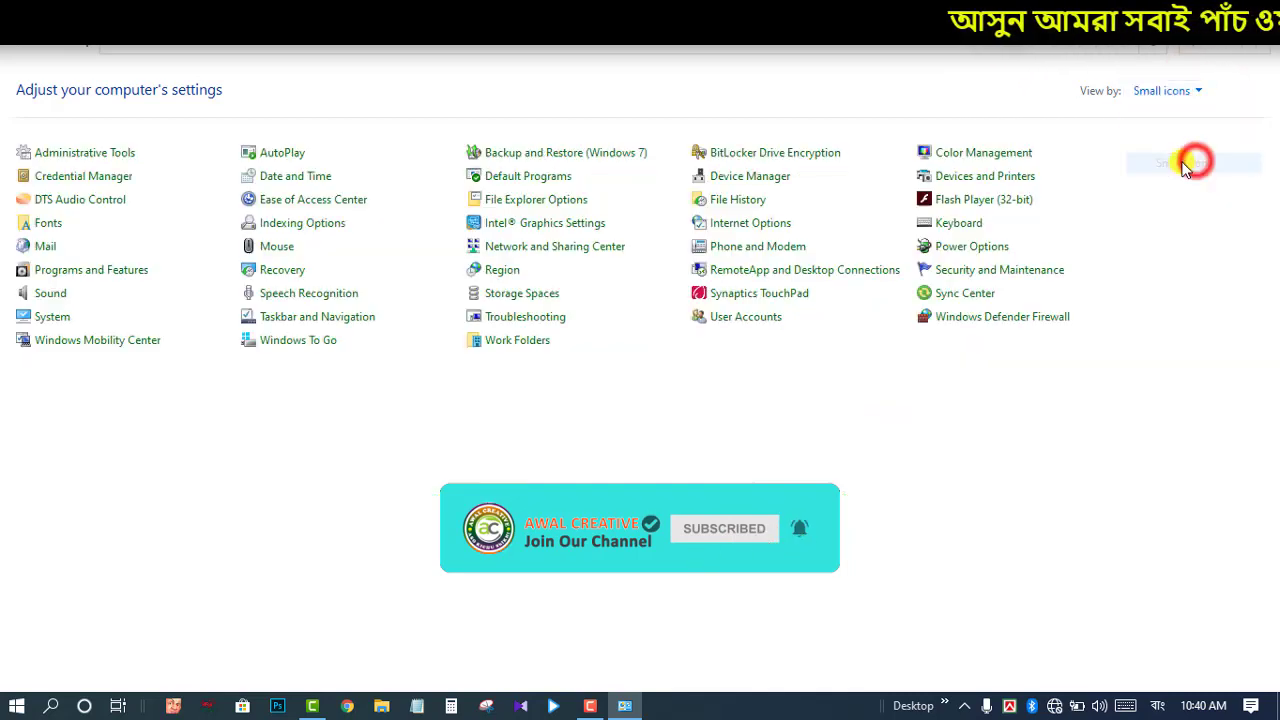
{"action": "left_click", "coordinate": [1198, 91]}
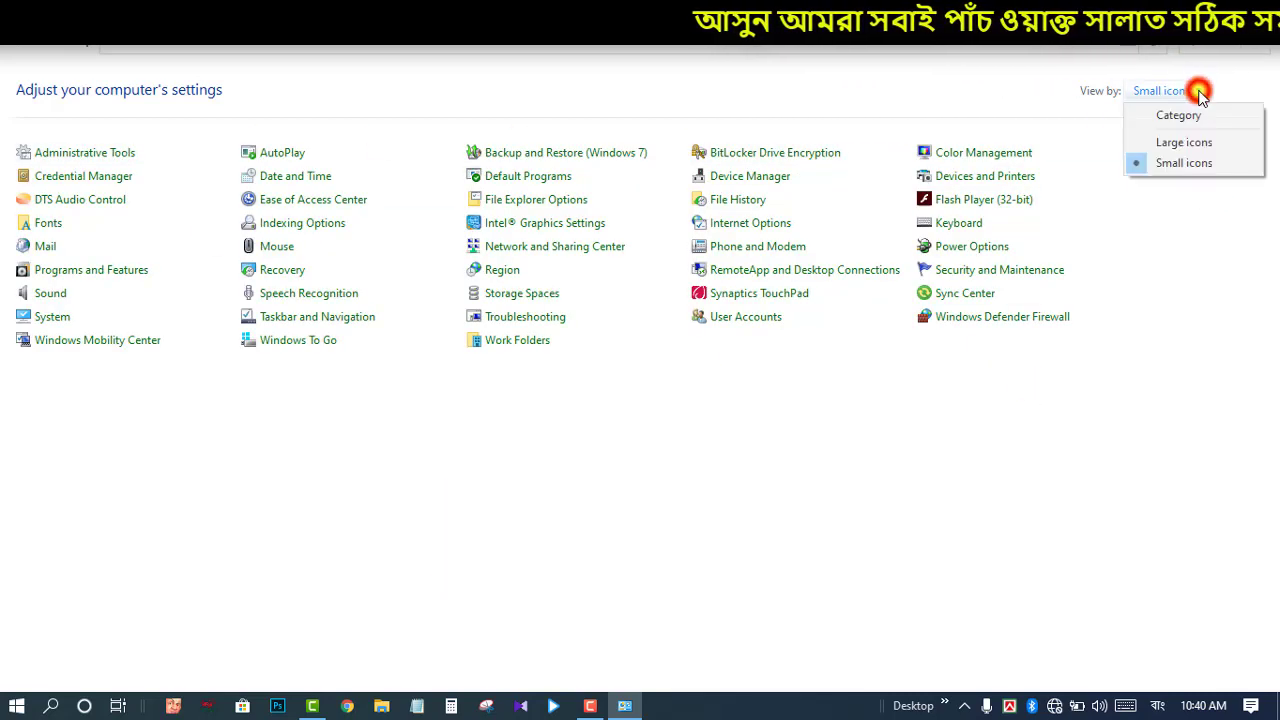
{"action": "left_click", "coordinate": [1204, 143]}
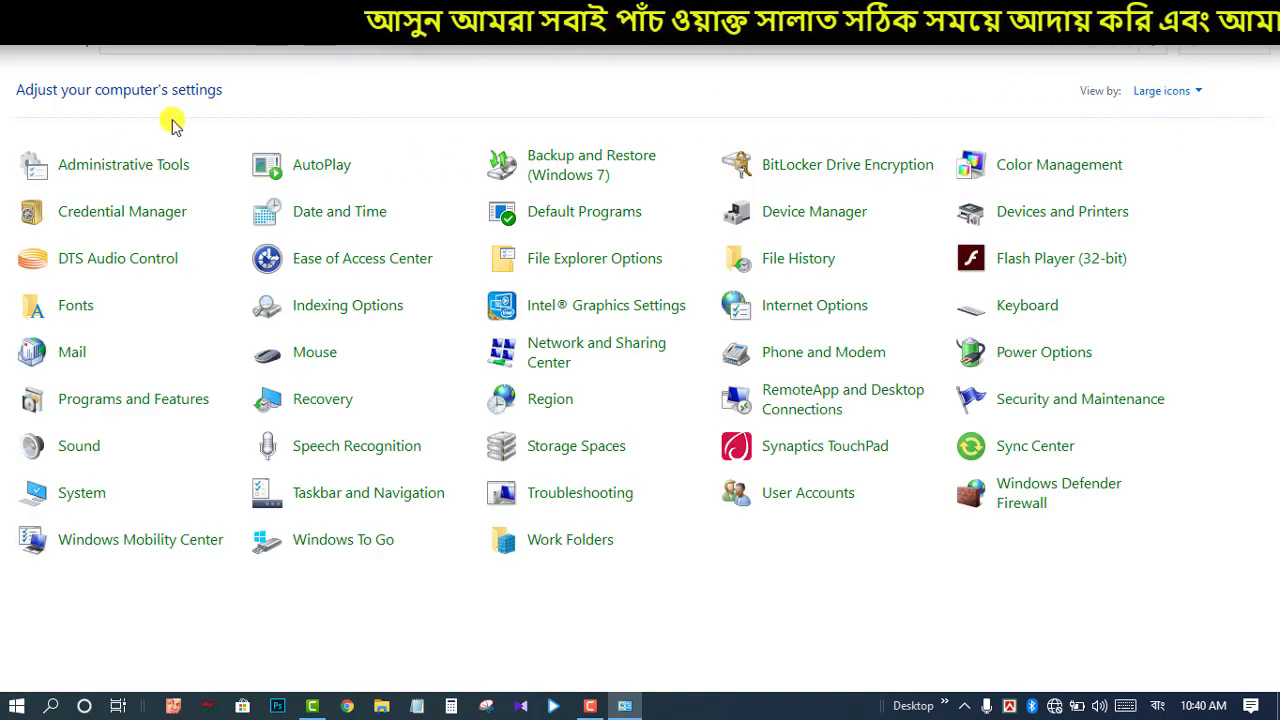
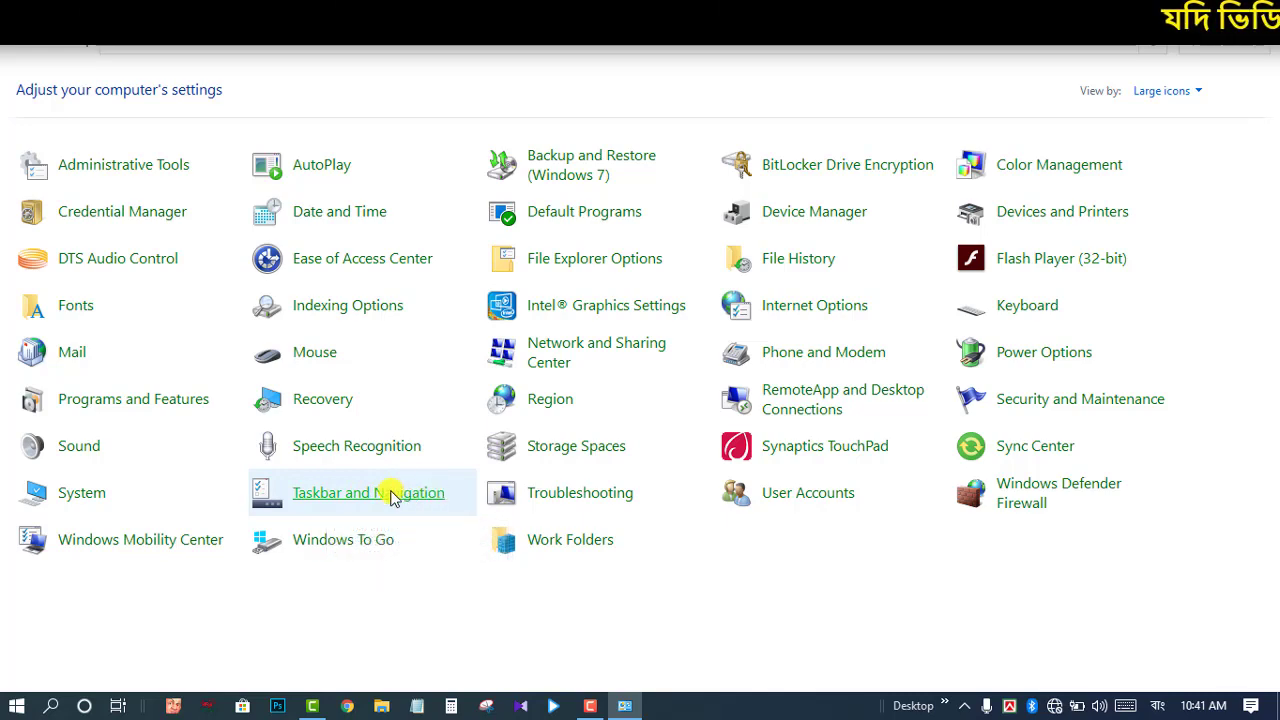
Step: Open Taskbar and Navigation and go to the notification area page for selecting which icons appear on the taskbar
{"action": "left_click", "coordinate": [390, 495]}
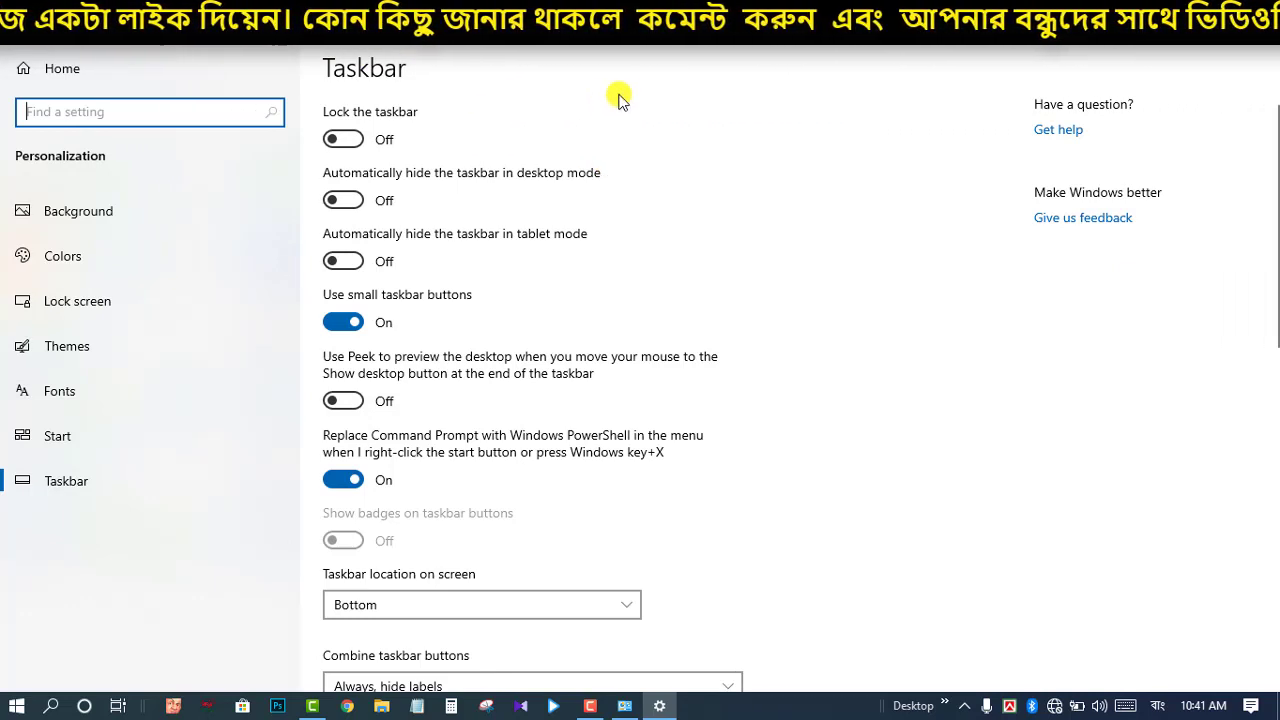
{"action": "scroll", "coordinate": [608, 243], "scroll_direction": "down", "scroll_amount": 5}
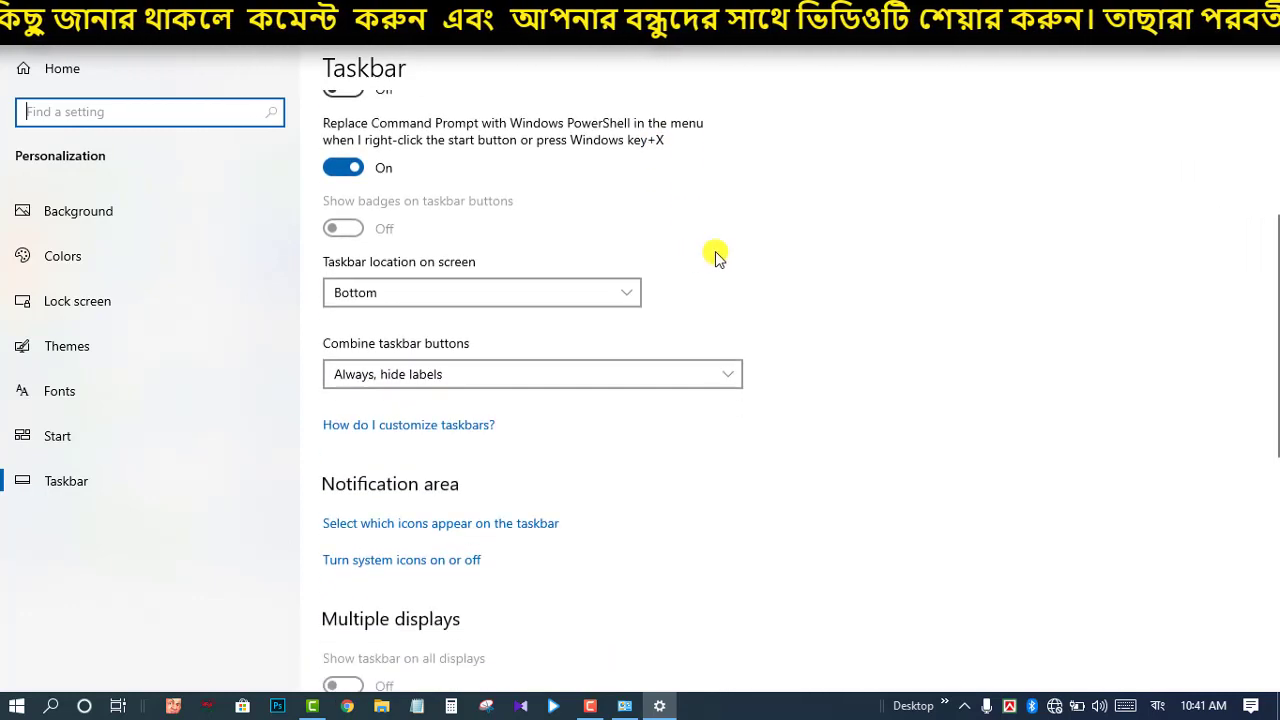
{"action": "scroll", "coordinate": [677, 286], "scroll_direction": "down", "scroll_amount": 2}
{"action": "scroll", "coordinate": [686, 271], "scroll_direction": "up", "scroll_amount": 3}
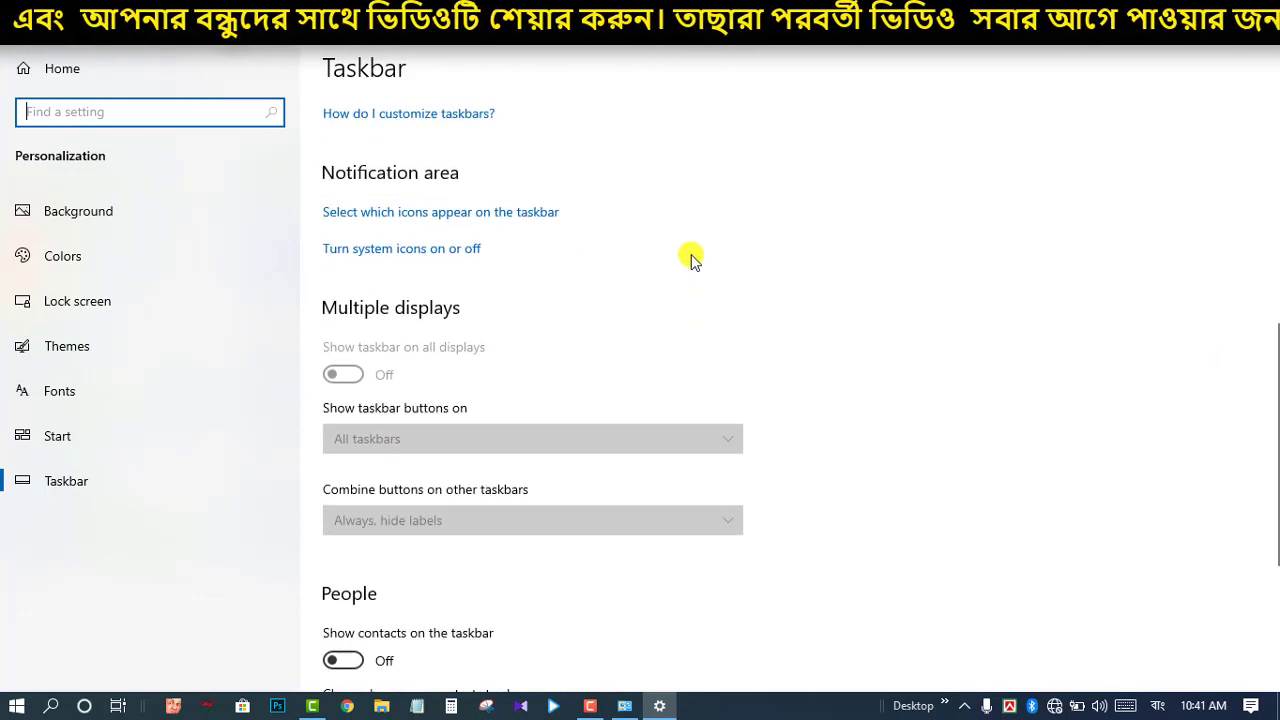
{"action": "scroll", "coordinate": [700, 265], "scroll_direction": "down", "scroll_amount": 1}
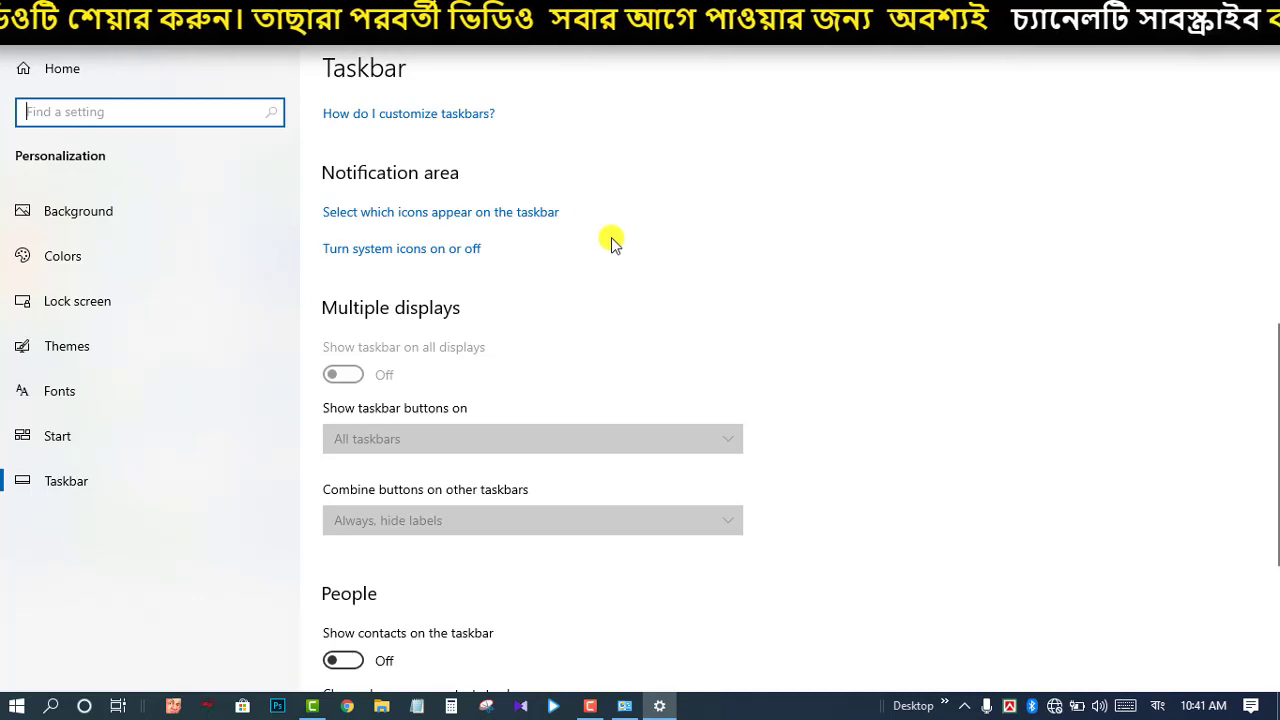
{"action": "mouse_move", "coordinate": [297, 155]}
{"action": "left_mouse_down"}
{"action": "mouse_move", "coordinate": [512, 232]}
{"action": "mouse_move", "coordinate": [605, 242]}
{"action": "left_mouse_up"}
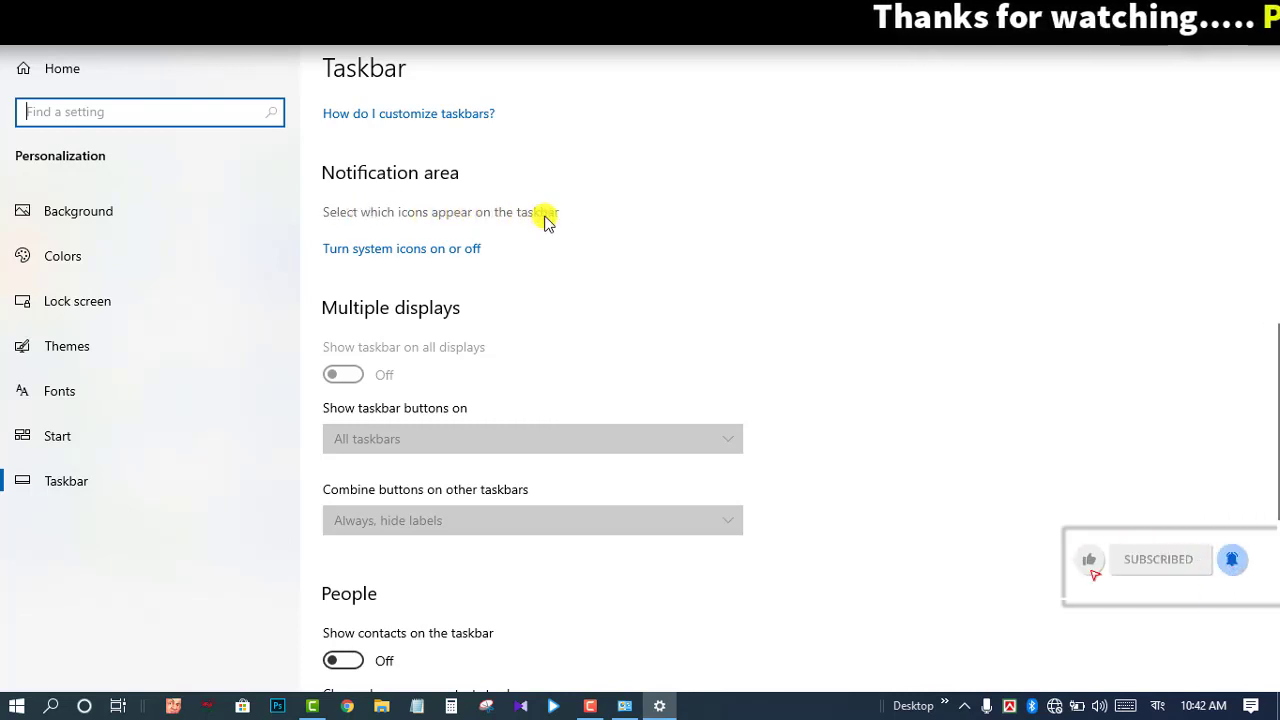
{"action": "left_click", "coordinate": [510, 214]}
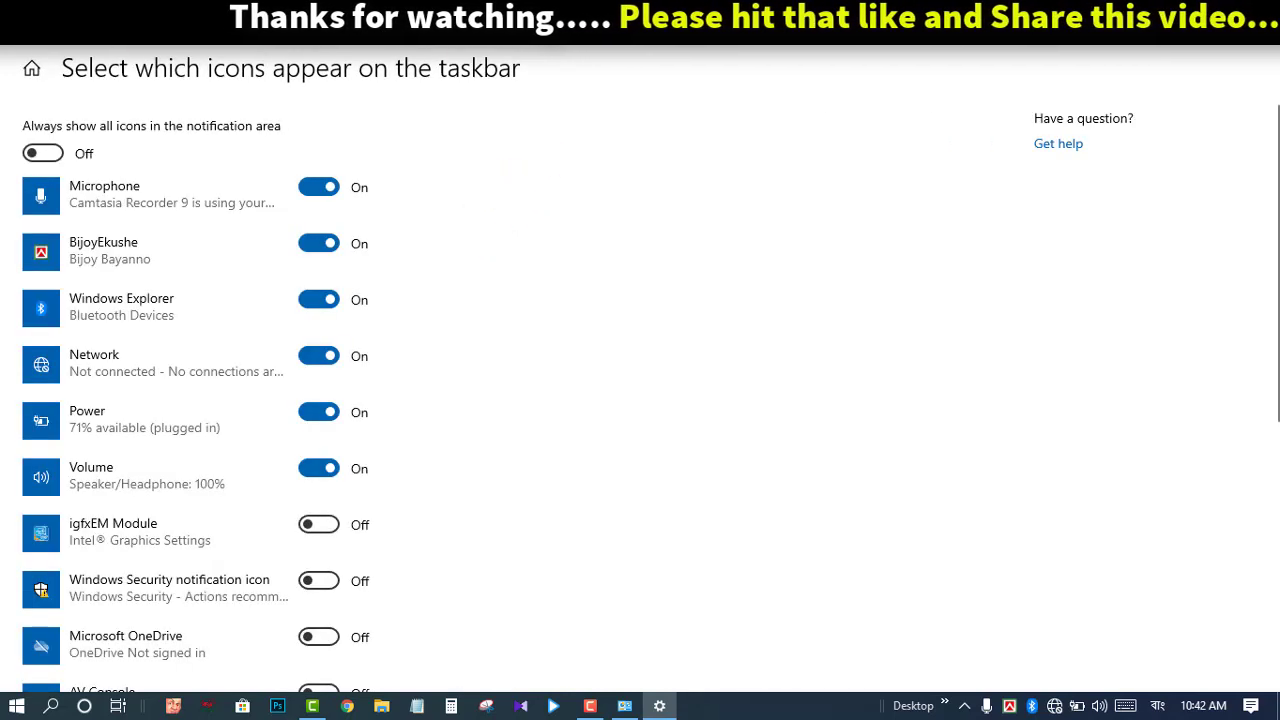
Step: Review the icon list, turn off the Windows Explorer Bluetooth Devices icon, and check the hidden icons for it
{"action": "scroll", "coordinate": [194, 271], "scroll_direction": "down", "scroll_amount": 5}
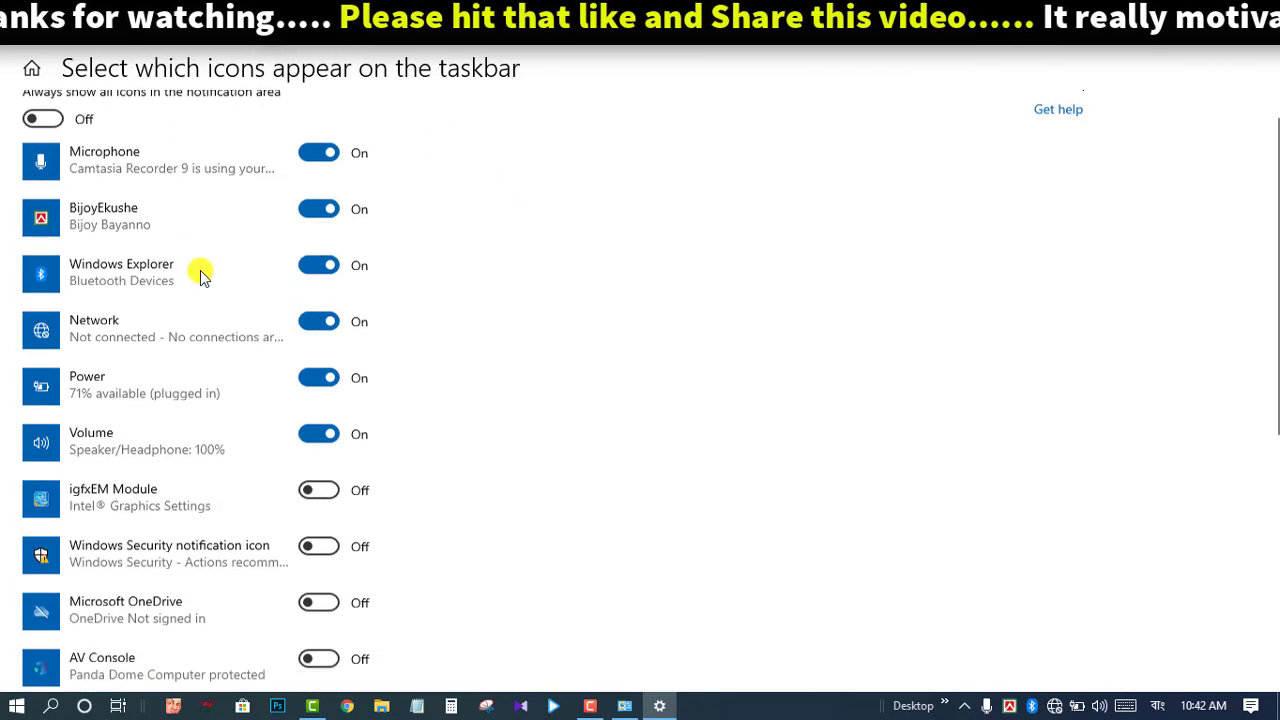
{"action": "scroll", "coordinate": [252, 560], "scroll_direction": "up", "scroll_amount": 5}
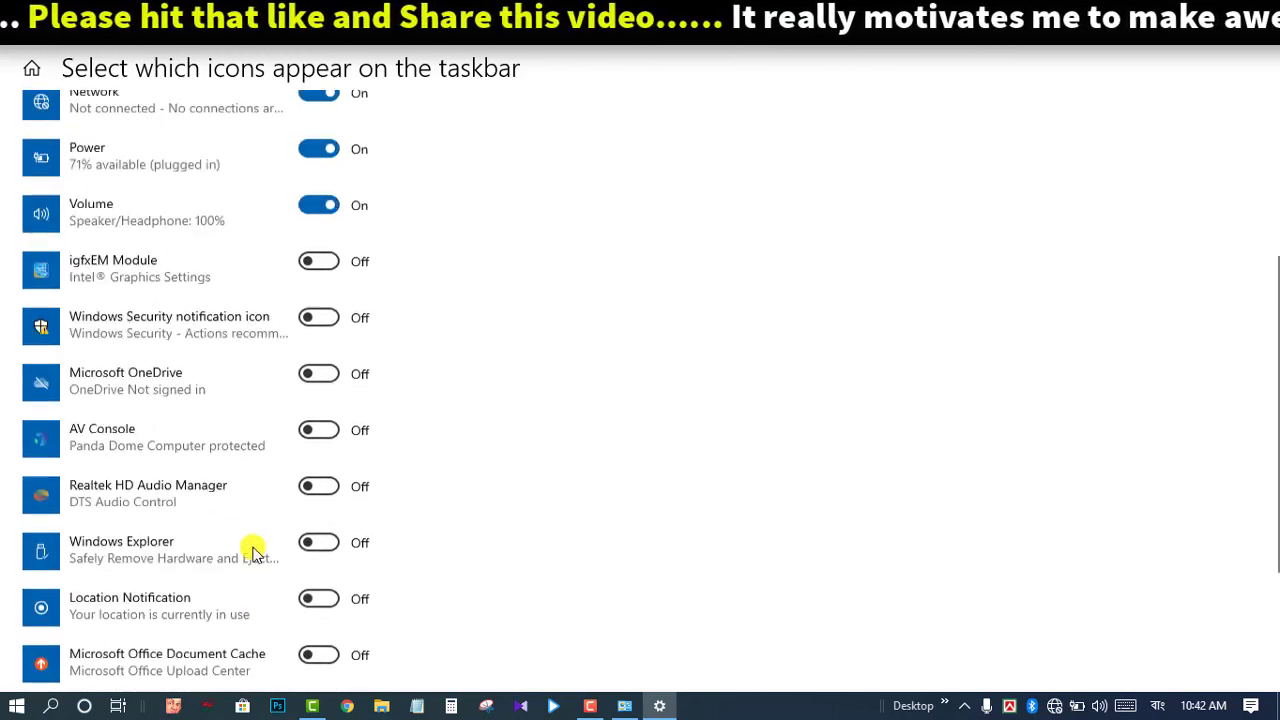
{"action": "scroll", "coordinate": [229, 357], "scroll_direction": "down", "scroll_amount": 5}
{"action": "scroll", "coordinate": [249, 371], "scroll_direction": "up", "scroll_amount": 5}
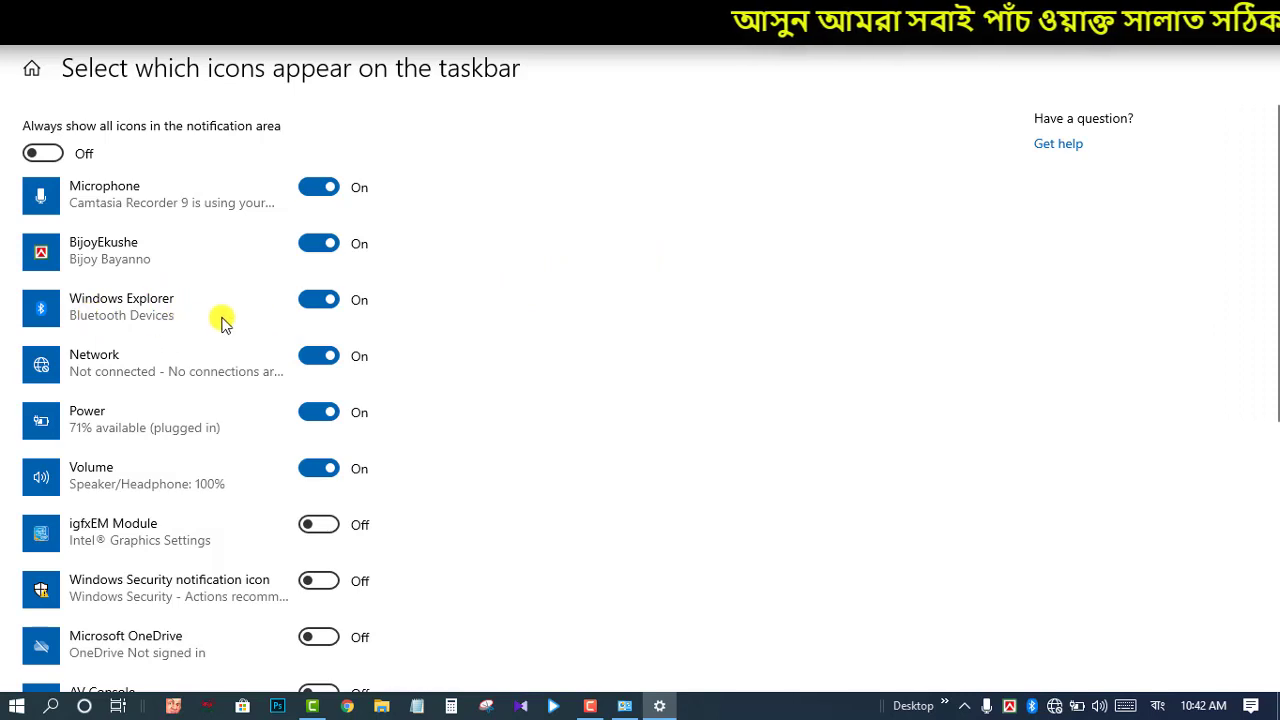
{"action": "left_click", "coordinate": [312, 302]}
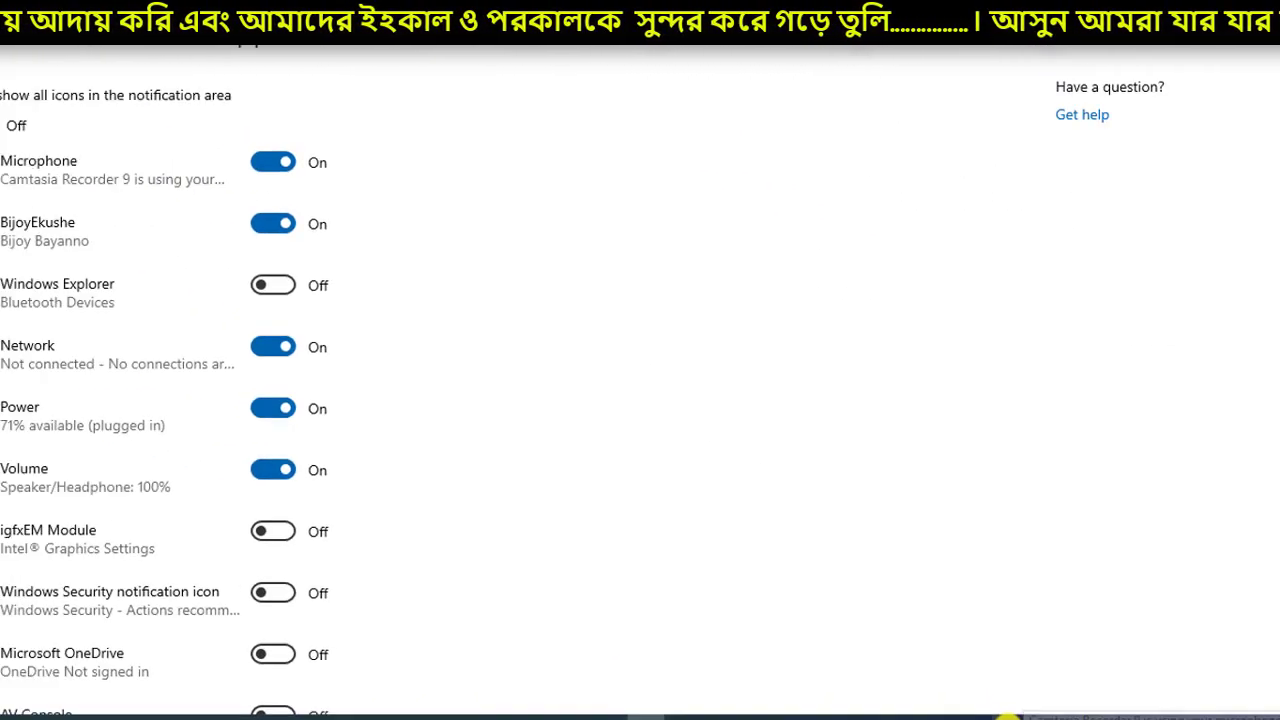
{"action": "left_click", "coordinate": [1008, 718]}
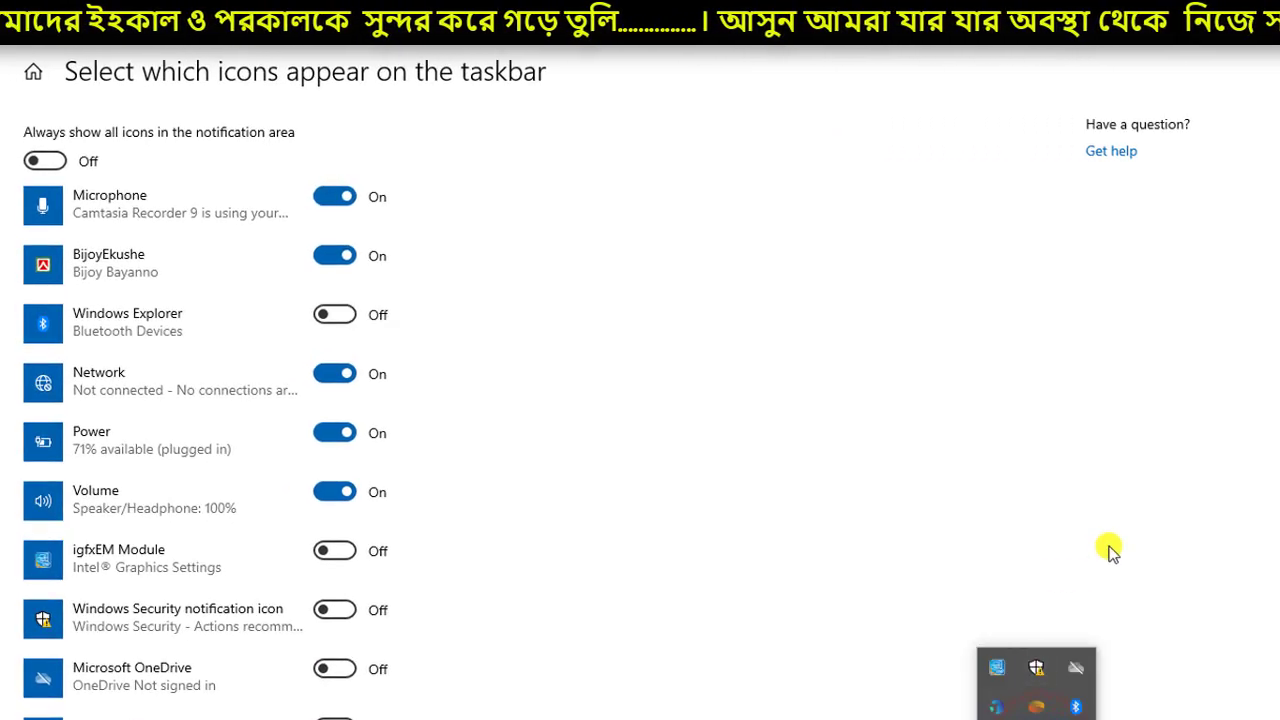
{"action": "left_click", "coordinate": [1108, 546]}
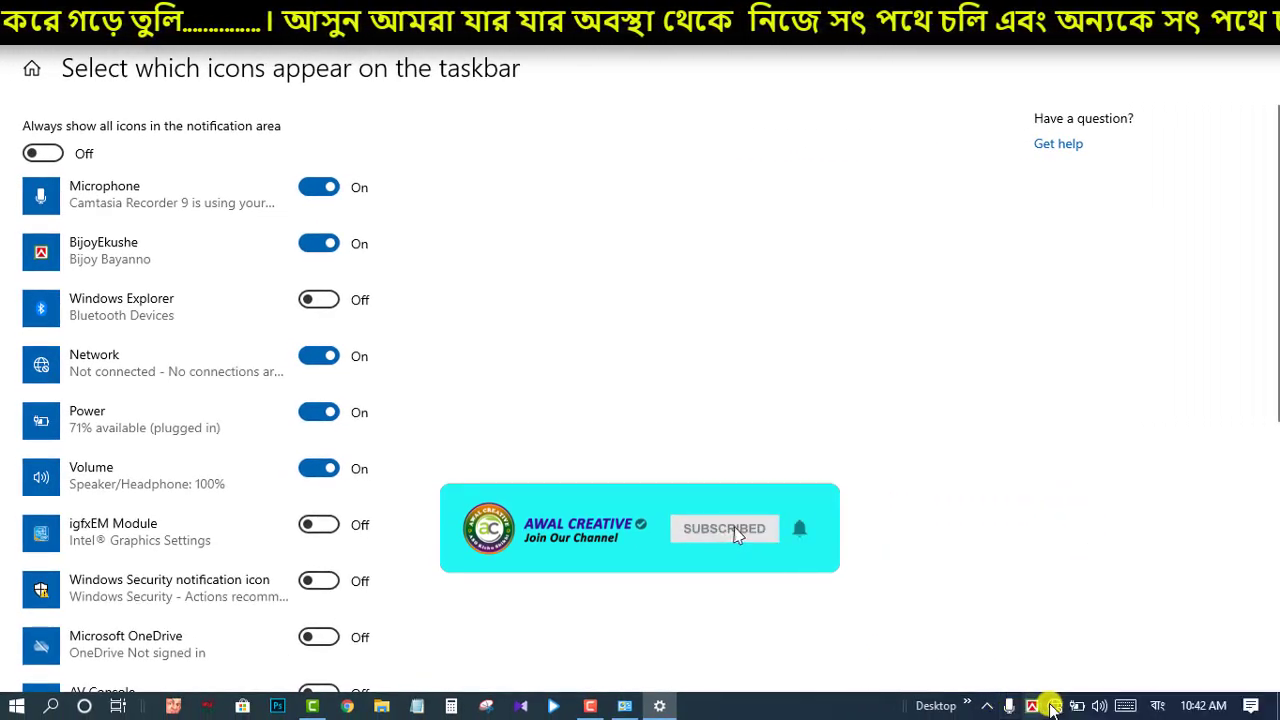
Step: Turn the Windows Explorer Bluetooth Devices icon back on and check the hidden taskbar icons
{"action": "left_click", "coordinate": [320, 300]}
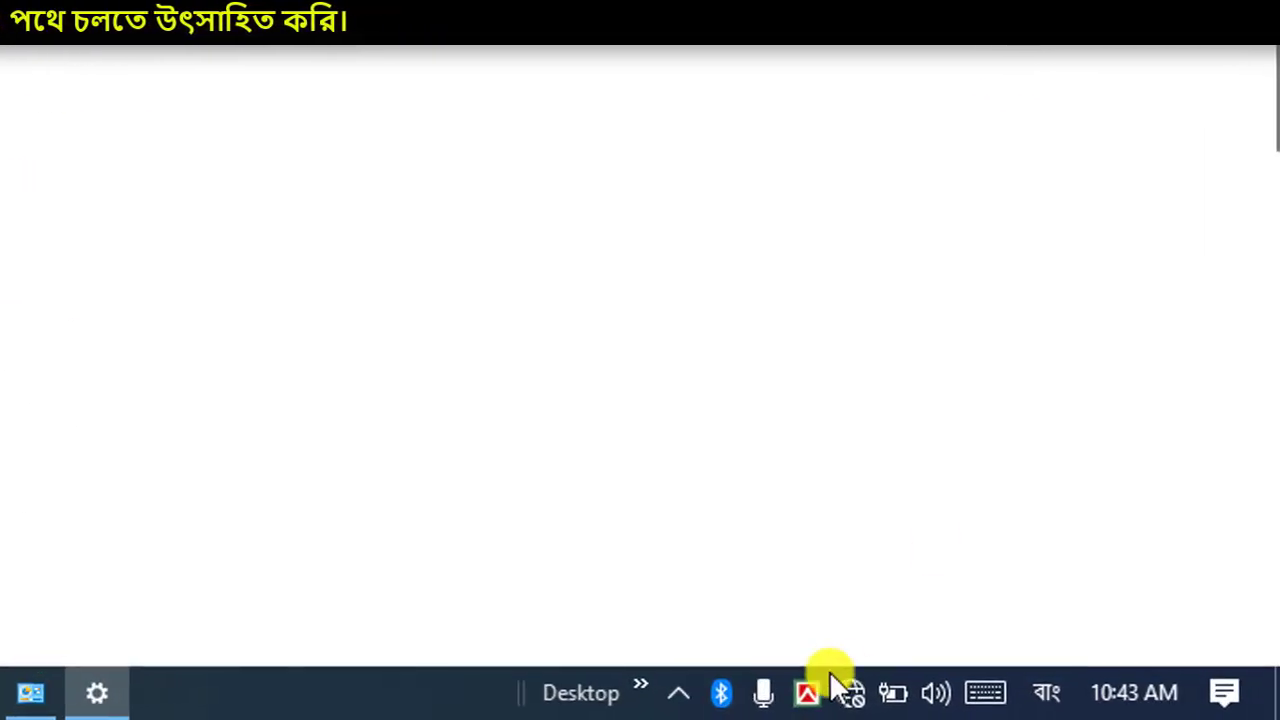
{"action": "left_click", "coordinate": [677, 692]}
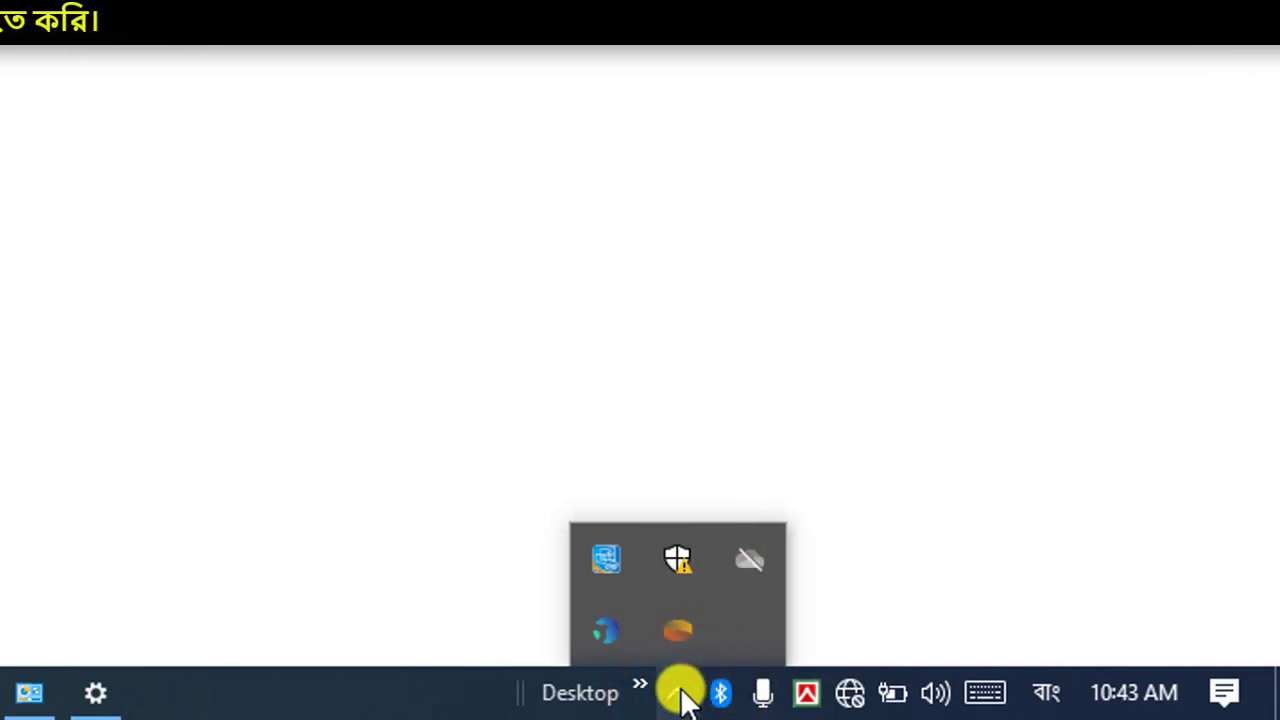
{"action": "left_click", "coordinate": [678, 695]}
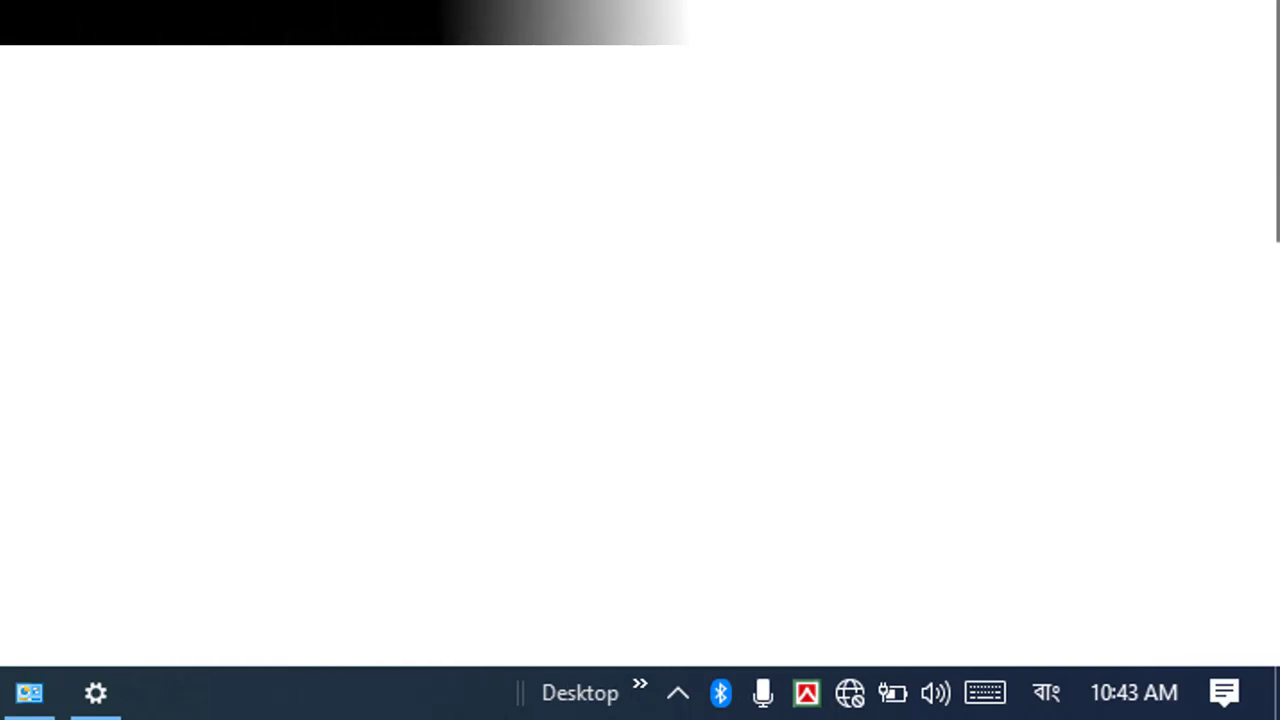
Step: Toggle the Network icon off and back on, look over the remaining icon switches, and show the hidden taskbar icons
{"action": "mouse_move", "coordinate": [860, 704]}
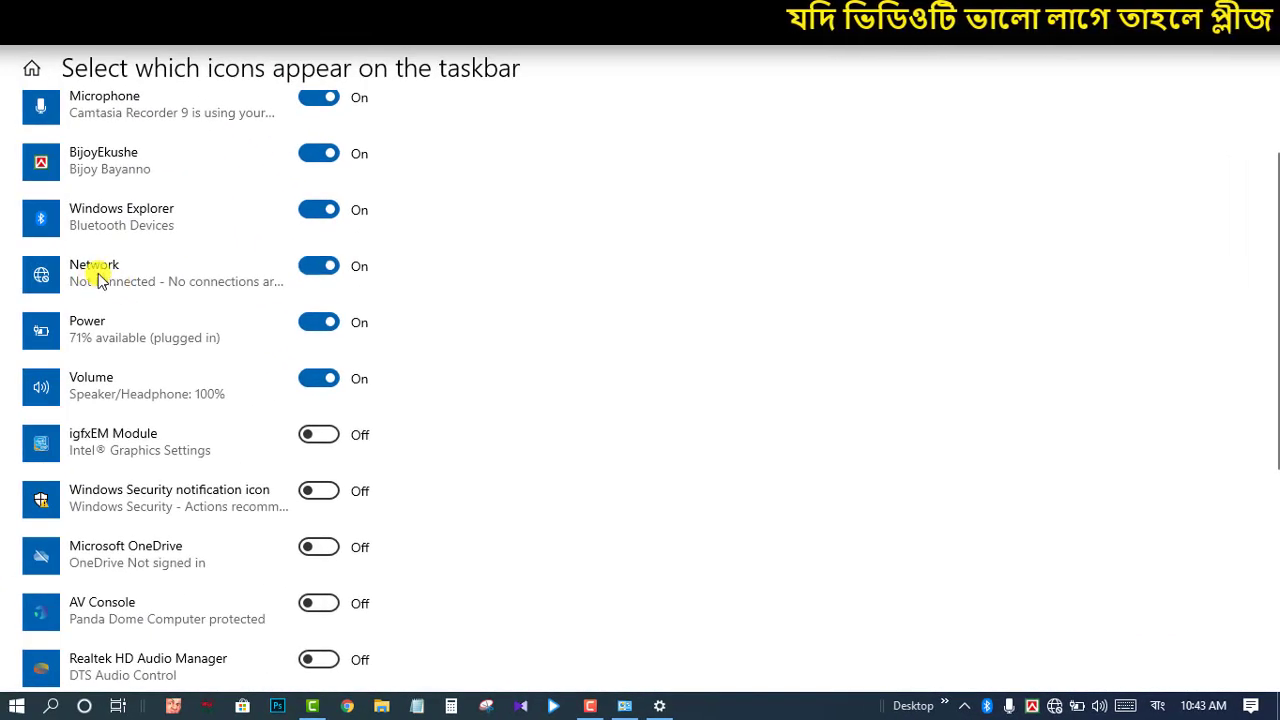
{"action": "left_click", "coordinate": [308, 266]}
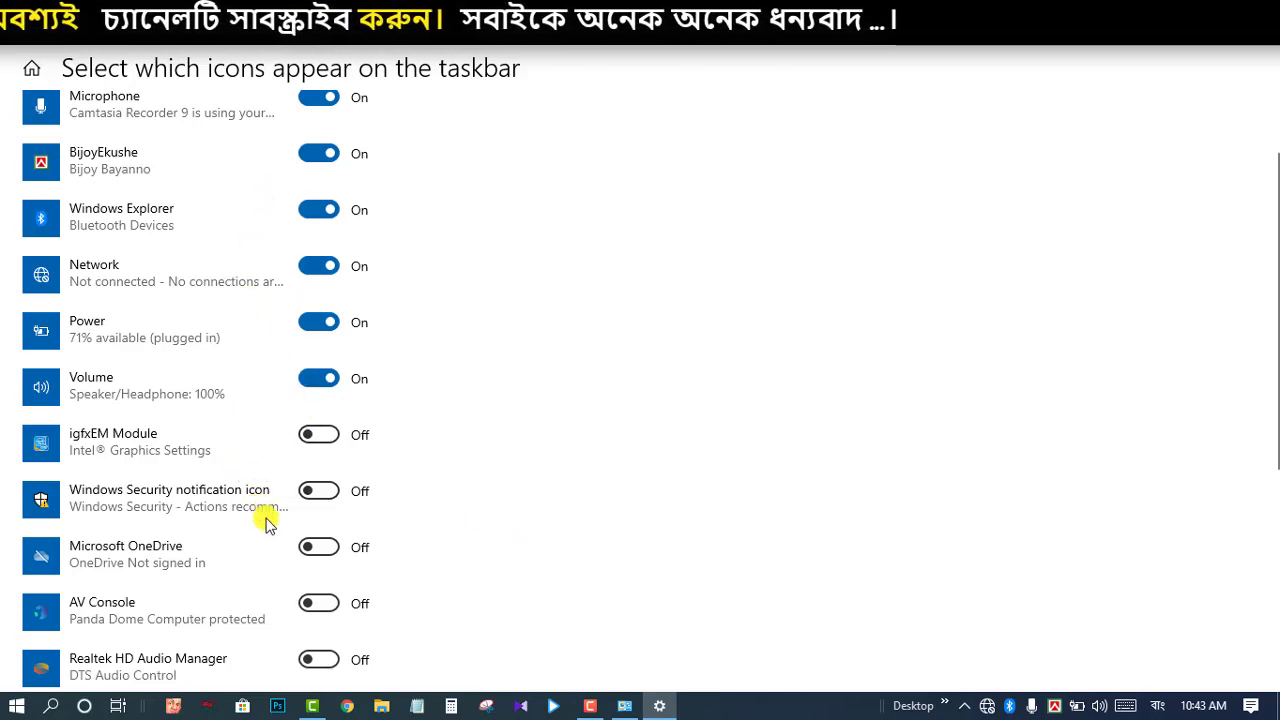
{"action": "scroll", "coordinate": [300, 450], "scroll_direction": "down", "scroll_amount": 3}
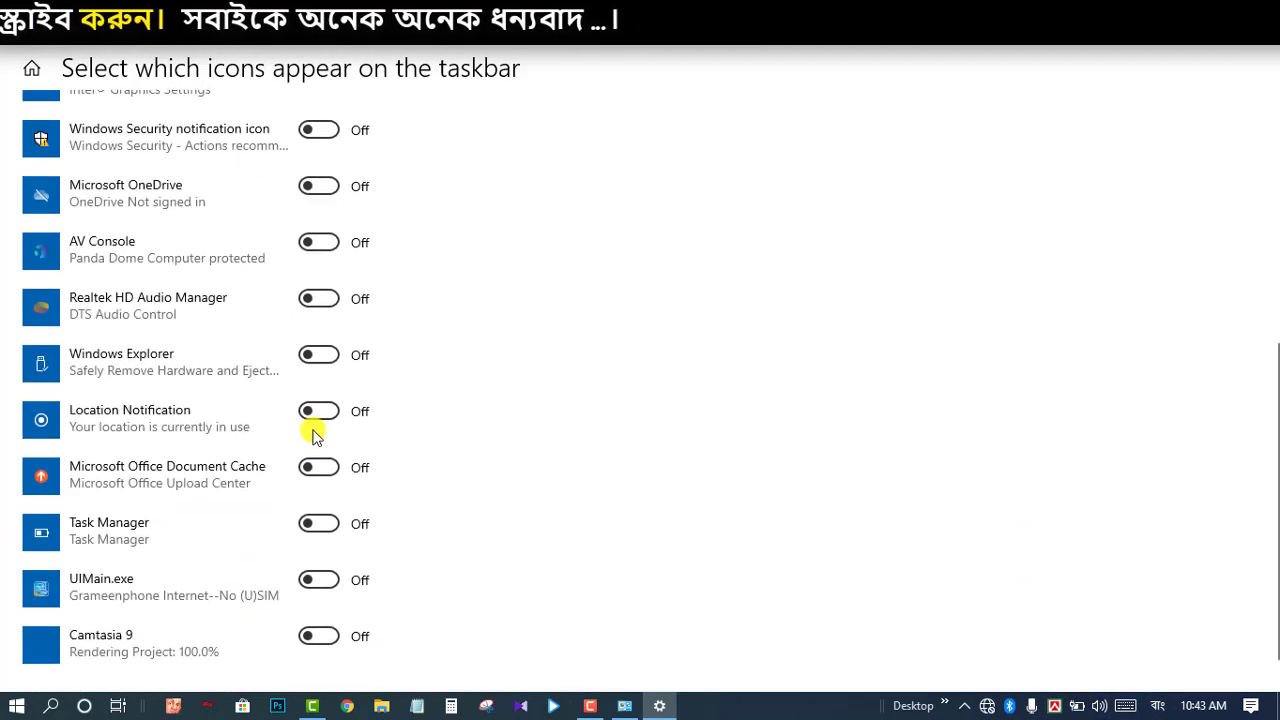
{"action": "scroll", "coordinate": [290, 390], "scroll_direction": "up", "scroll_amount": 4}
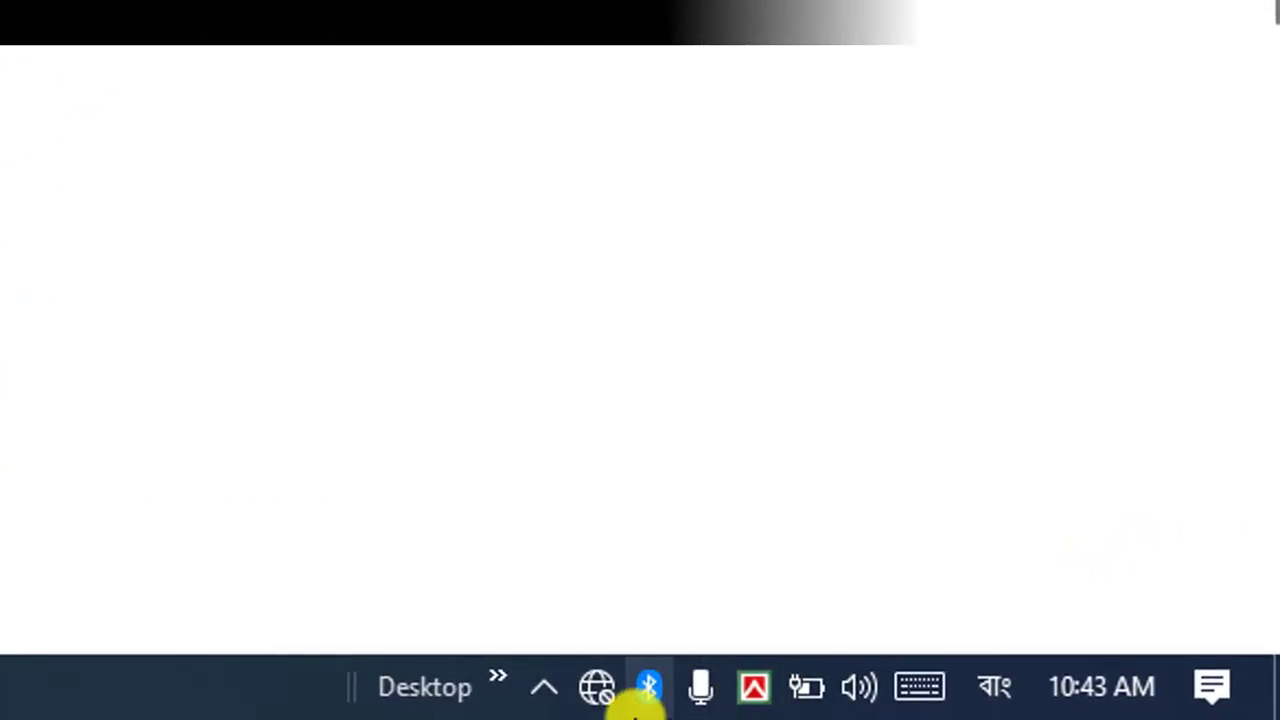
{"action": "left_click", "coordinate": [535, 685]}
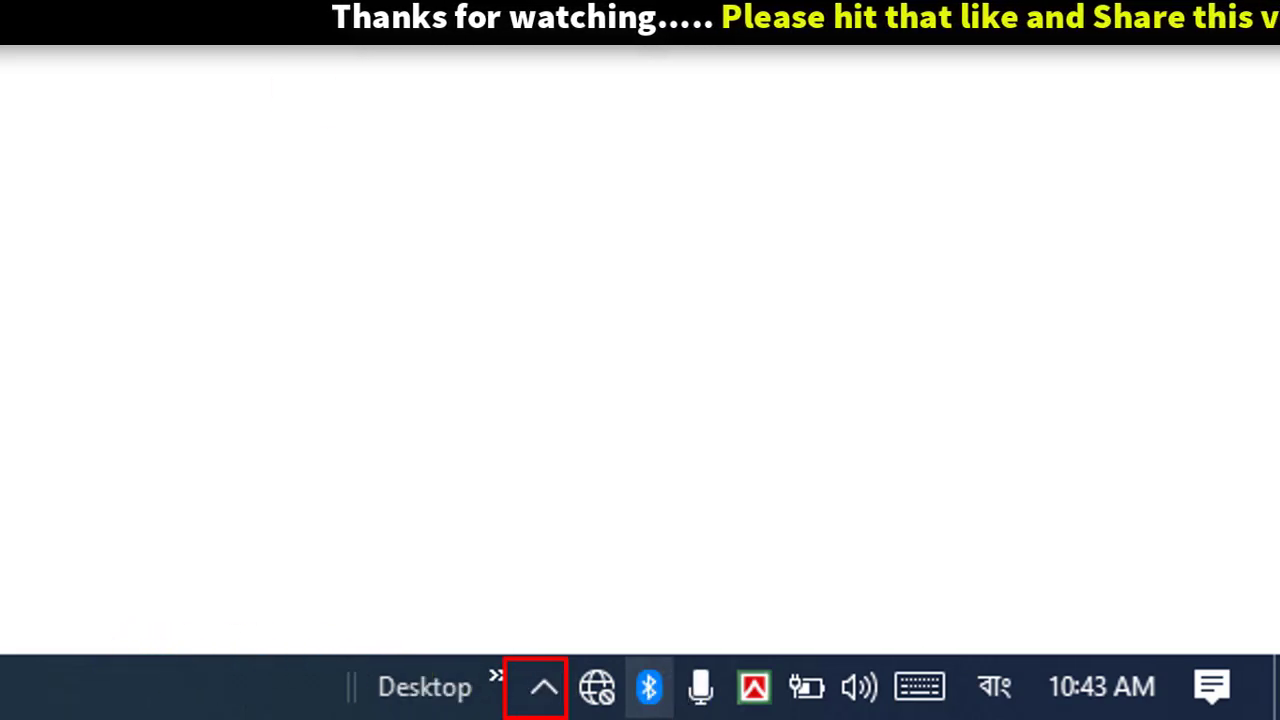
{"action": "left_click", "coordinate": [544, 690]}
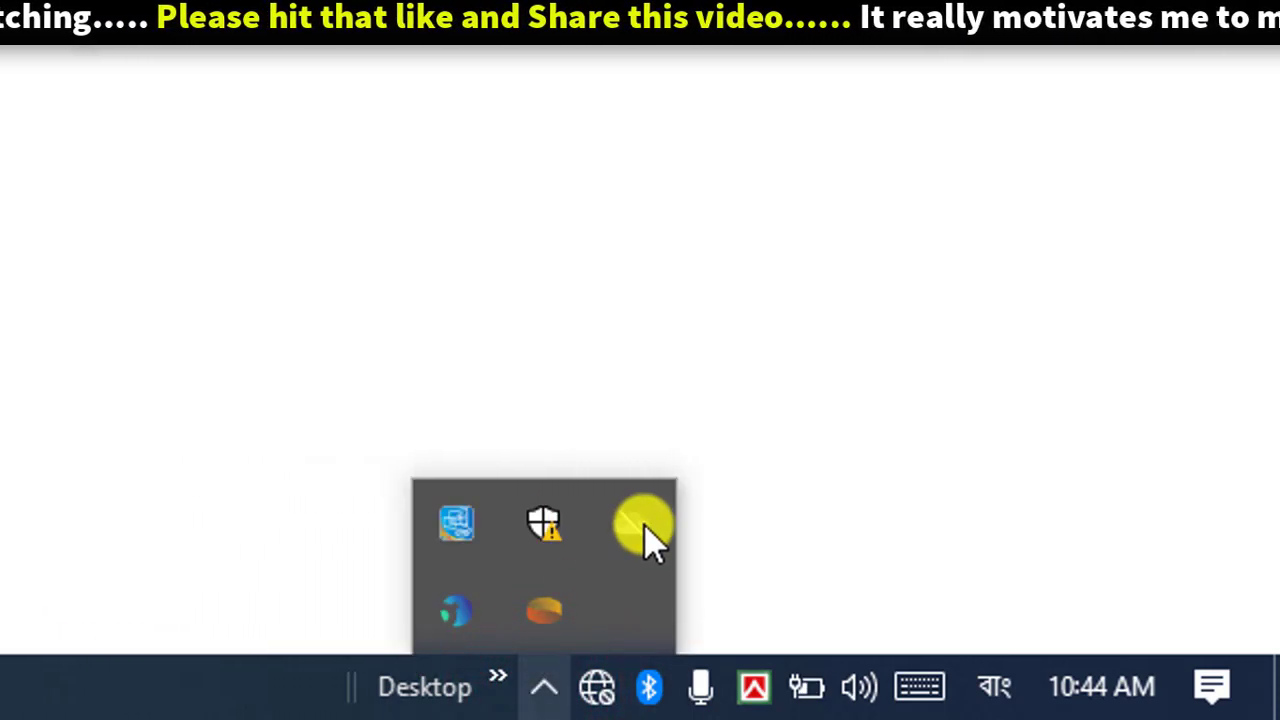
Step: Look over the individual icons held in the taskbar's hidden icons area
{"action": "mouse_move", "coordinate": [405, 470]}
{"action": "left_mouse_down"}
{"action": "mouse_move", "coordinate": [491, 563]}
{"action": "mouse_move", "coordinate": [625, 645]}
{"action": "mouse_move", "coordinate": [677, 652]}
{"action": "left_mouse_up"}
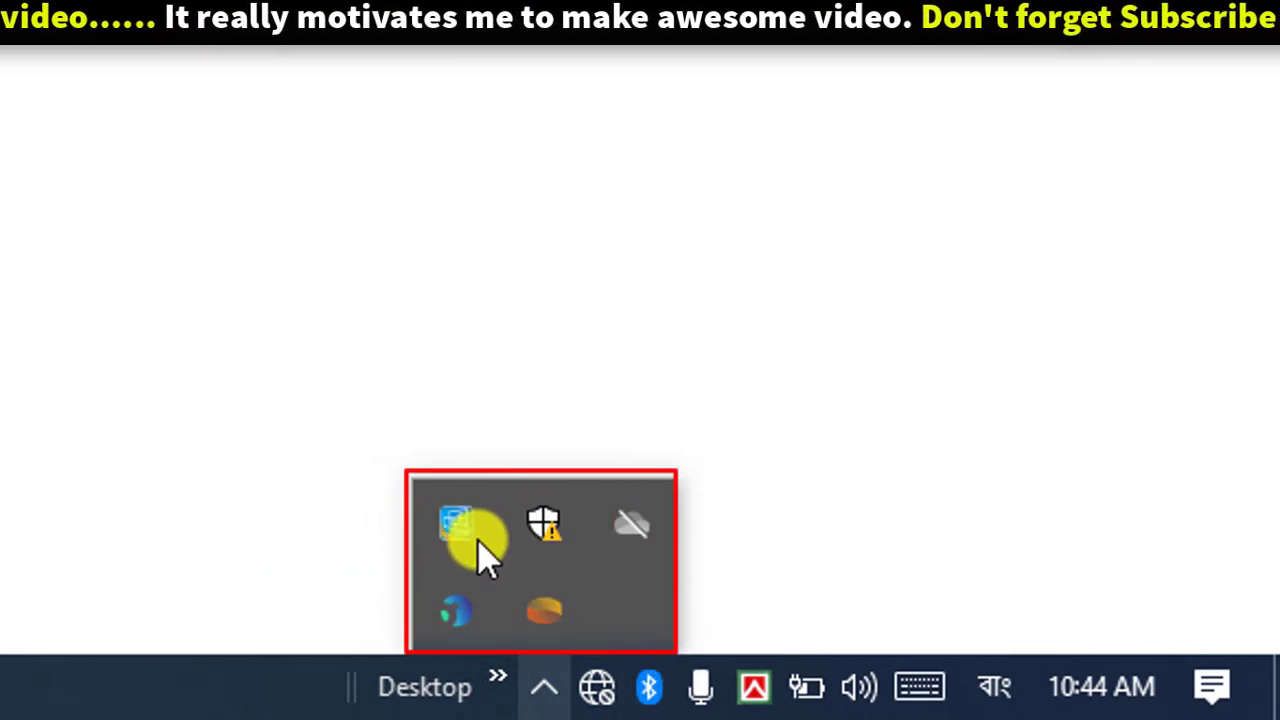
{"action": "left_click", "coordinate": [450, 608]}
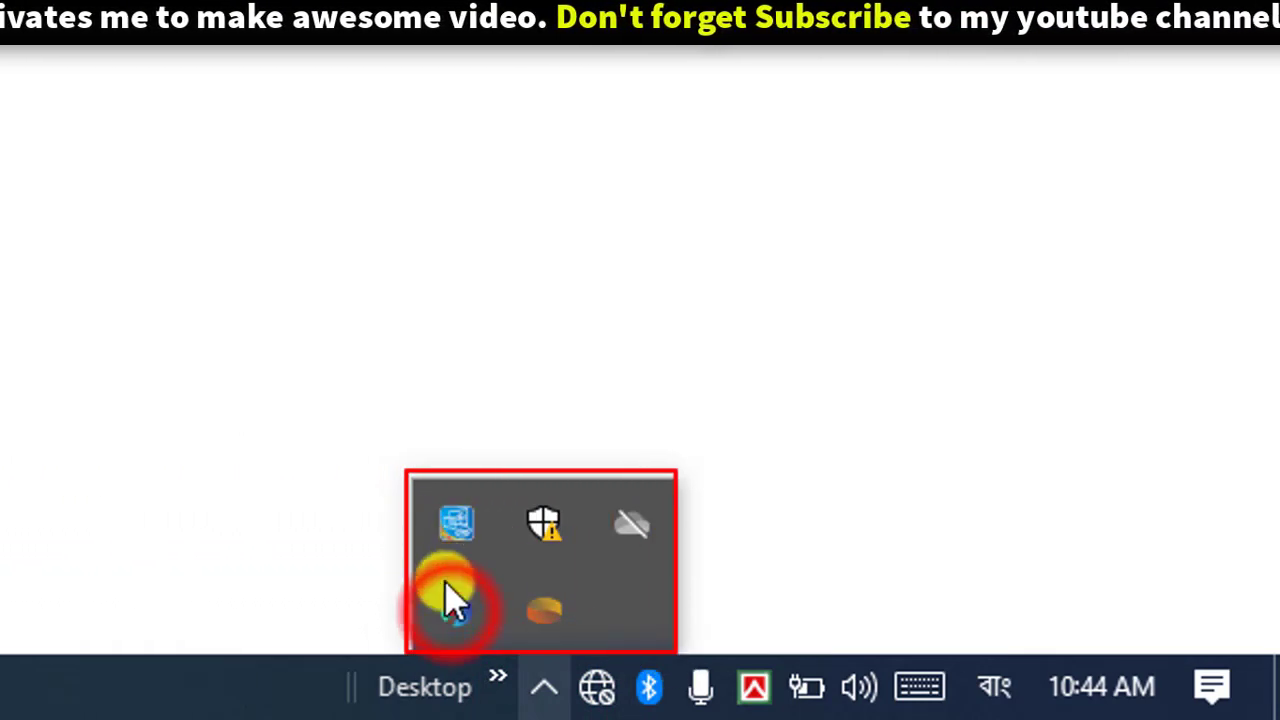
{"action": "left_click", "coordinate": [553, 610]}
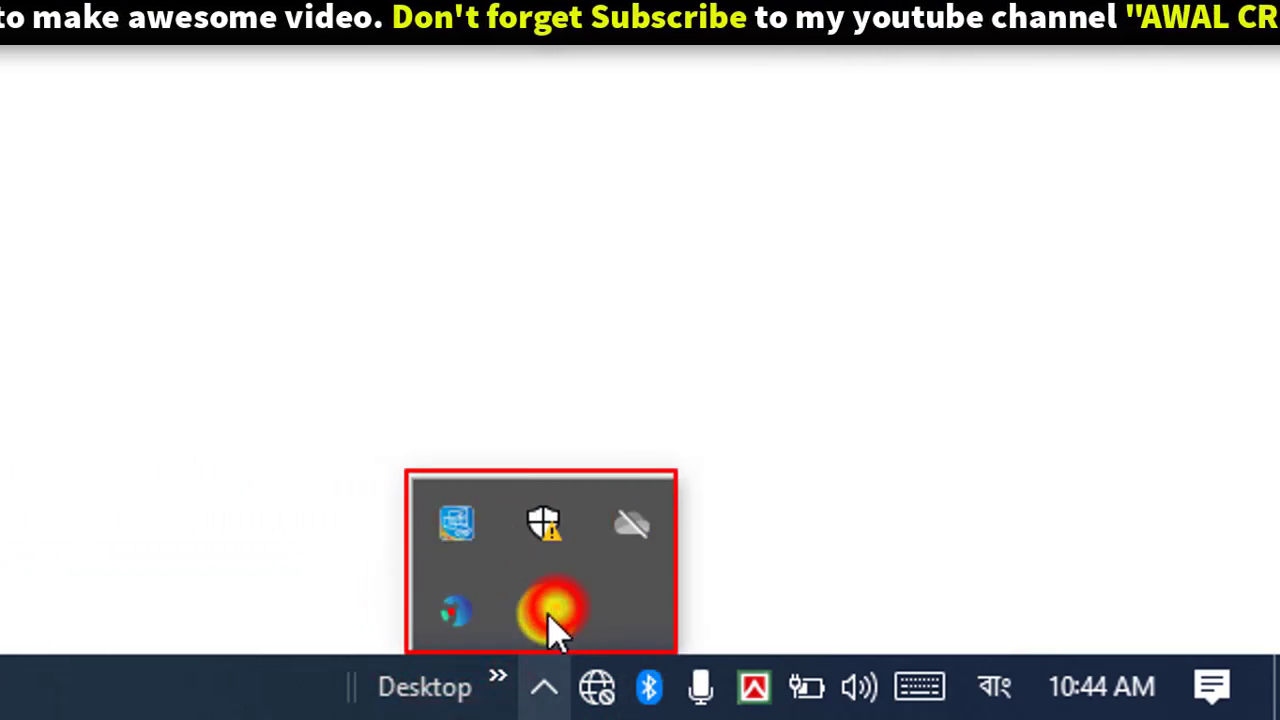
{"action": "left_click", "coordinate": [548, 515]}
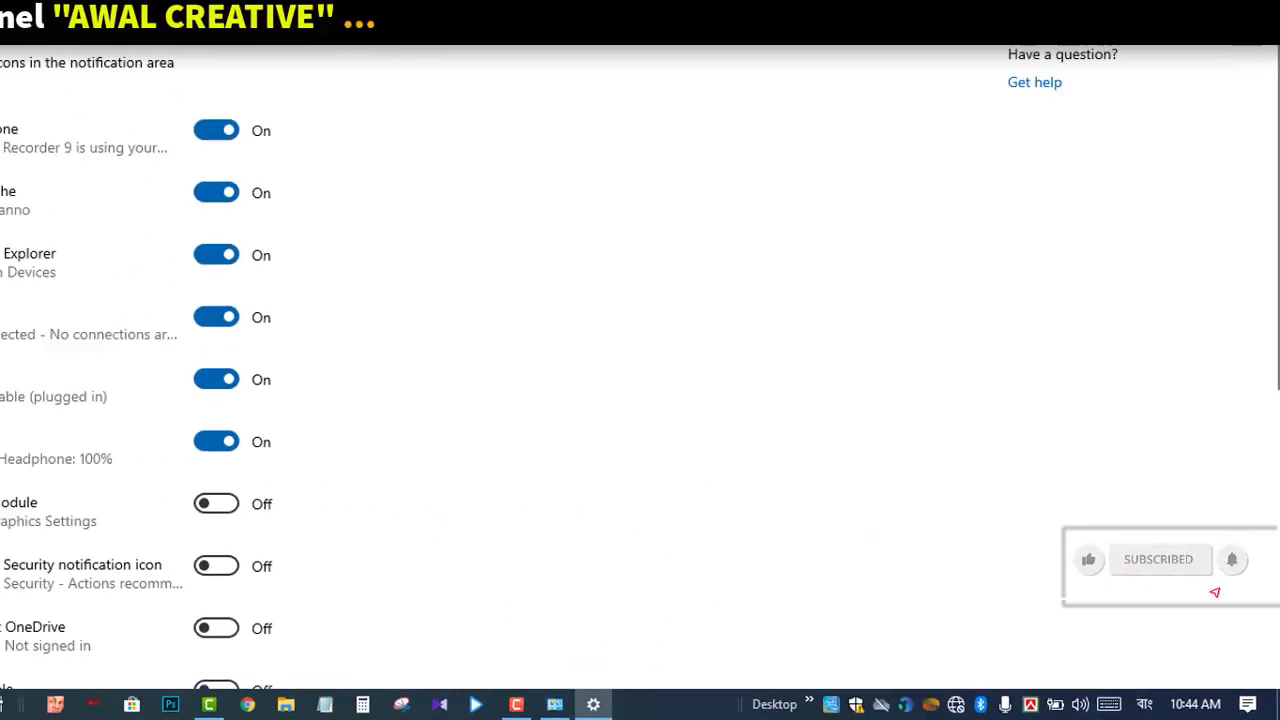
Step: Turn always showing all icons in the notification area on and back off, and show the hidden taskbar icons
{"action": "left_click", "coordinate": [50, 157]}
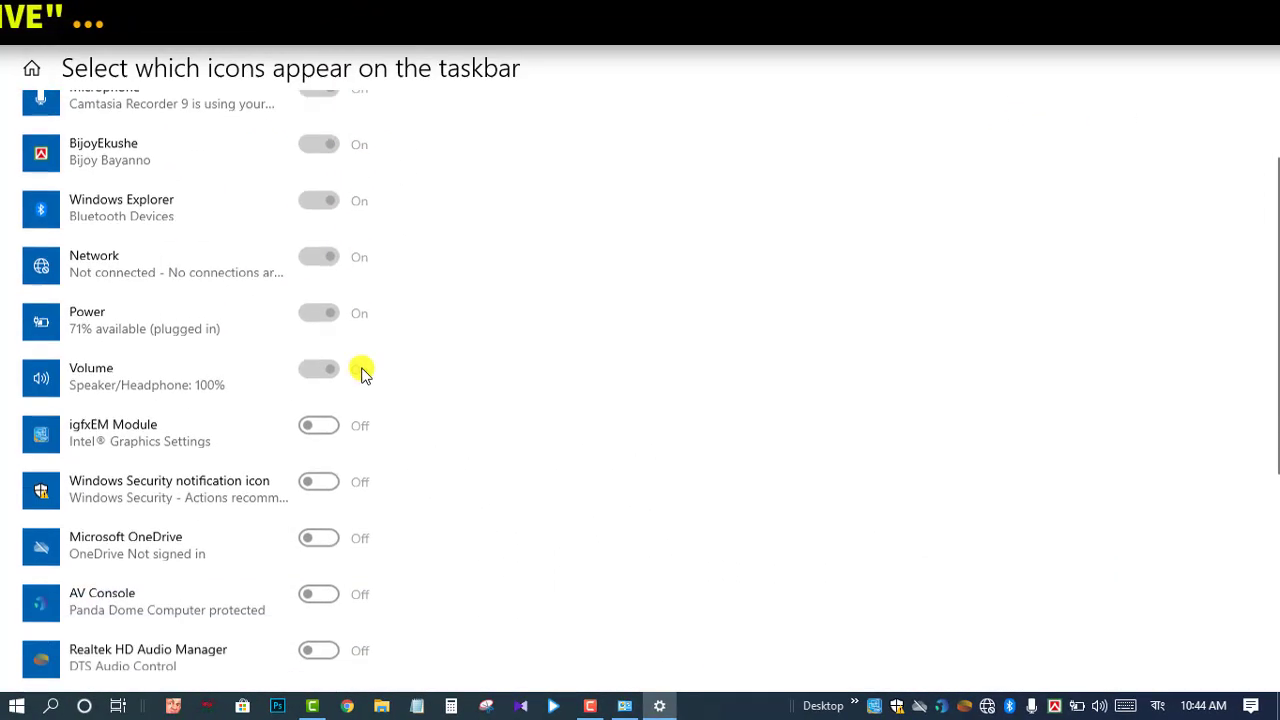
{"action": "scroll", "coordinate": [356, 440], "scroll_direction": "down", "scroll_amount": 5}
{"action": "scroll", "coordinate": [352, 480], "scroll_direction": "up", "scroll_amount": 5}
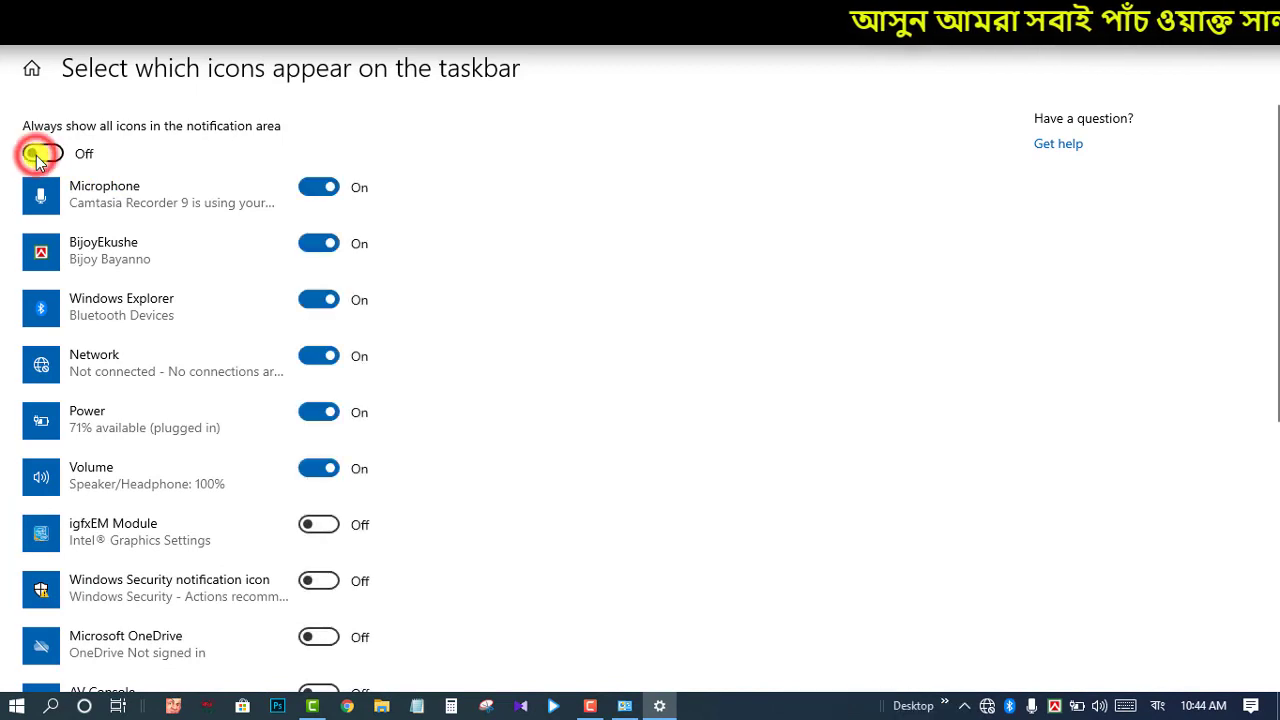
{"action": "left_click", "coordinate": [964, 706]}
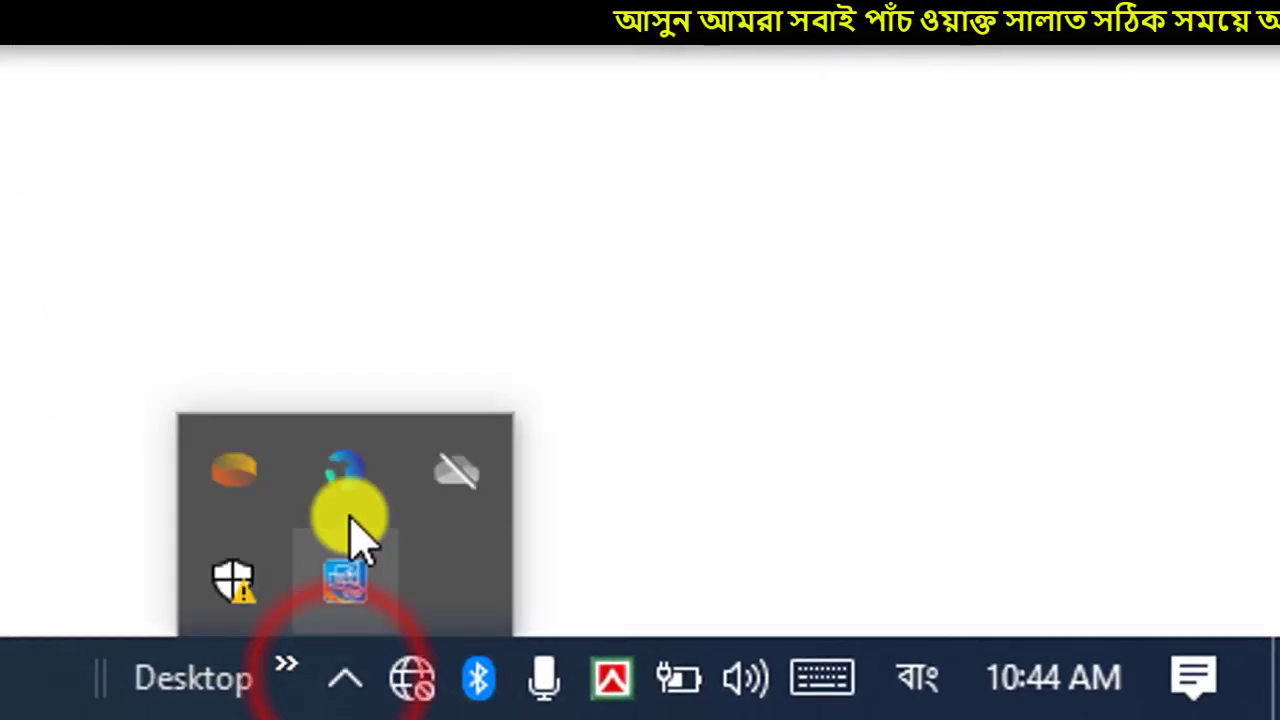